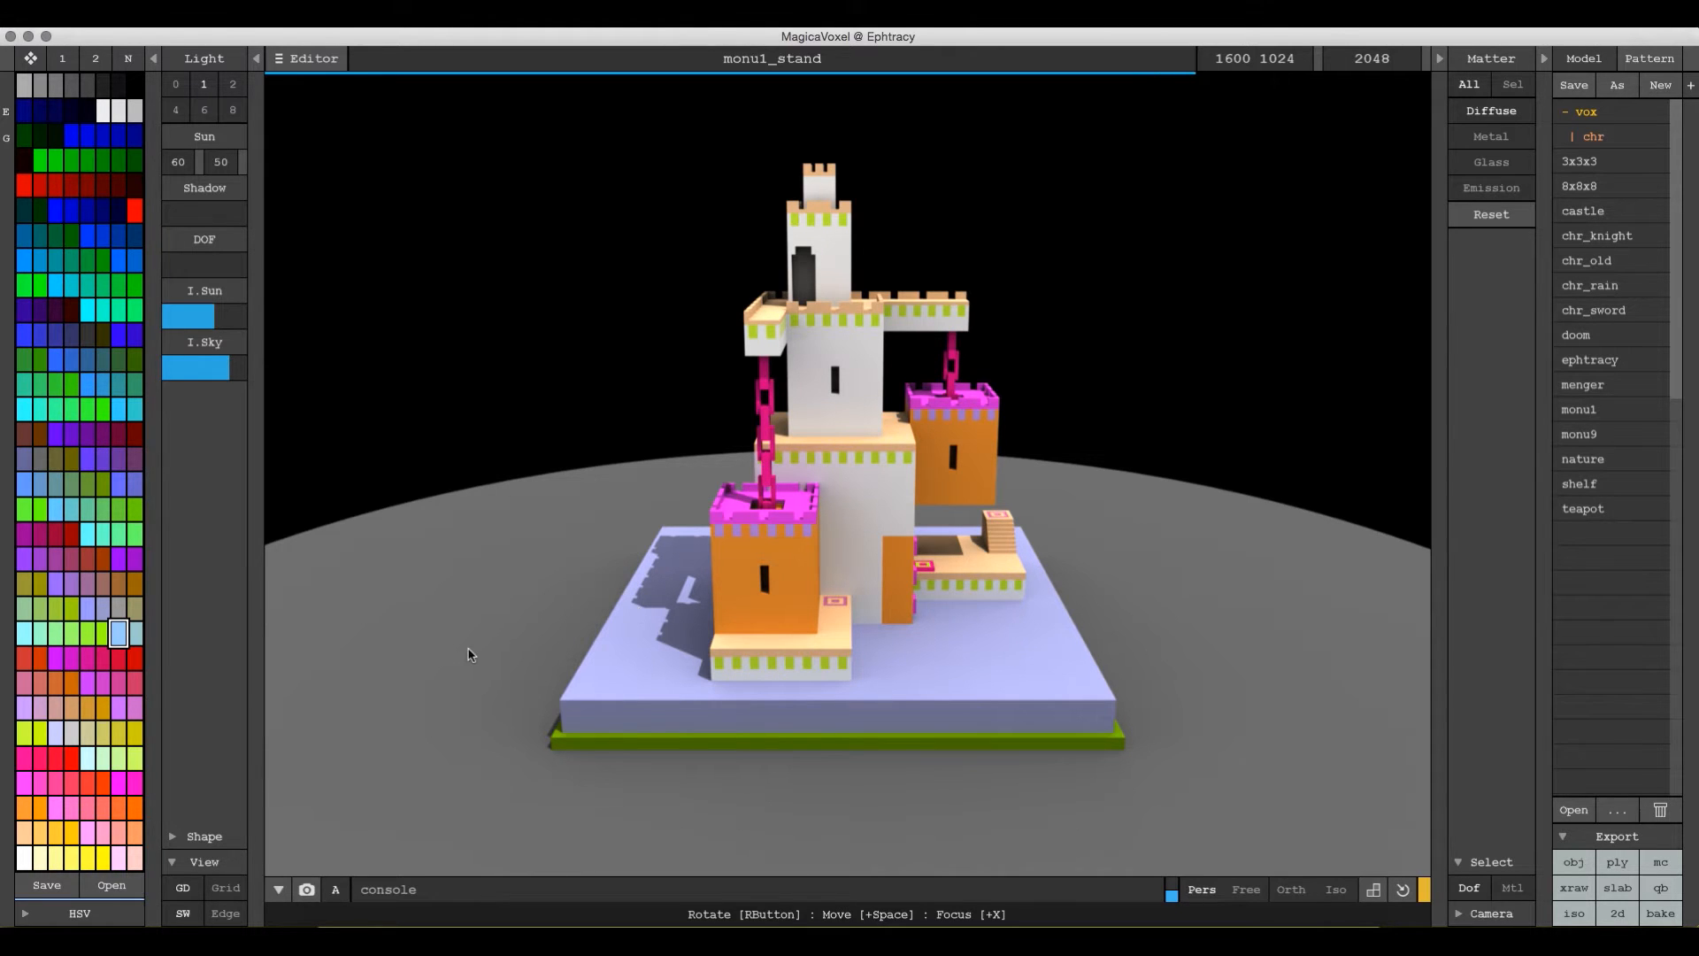
- Soften the sun's shadow by setting the shadow softness to a little over a third of its range
left_click_drag(171, 215, 161, 212)
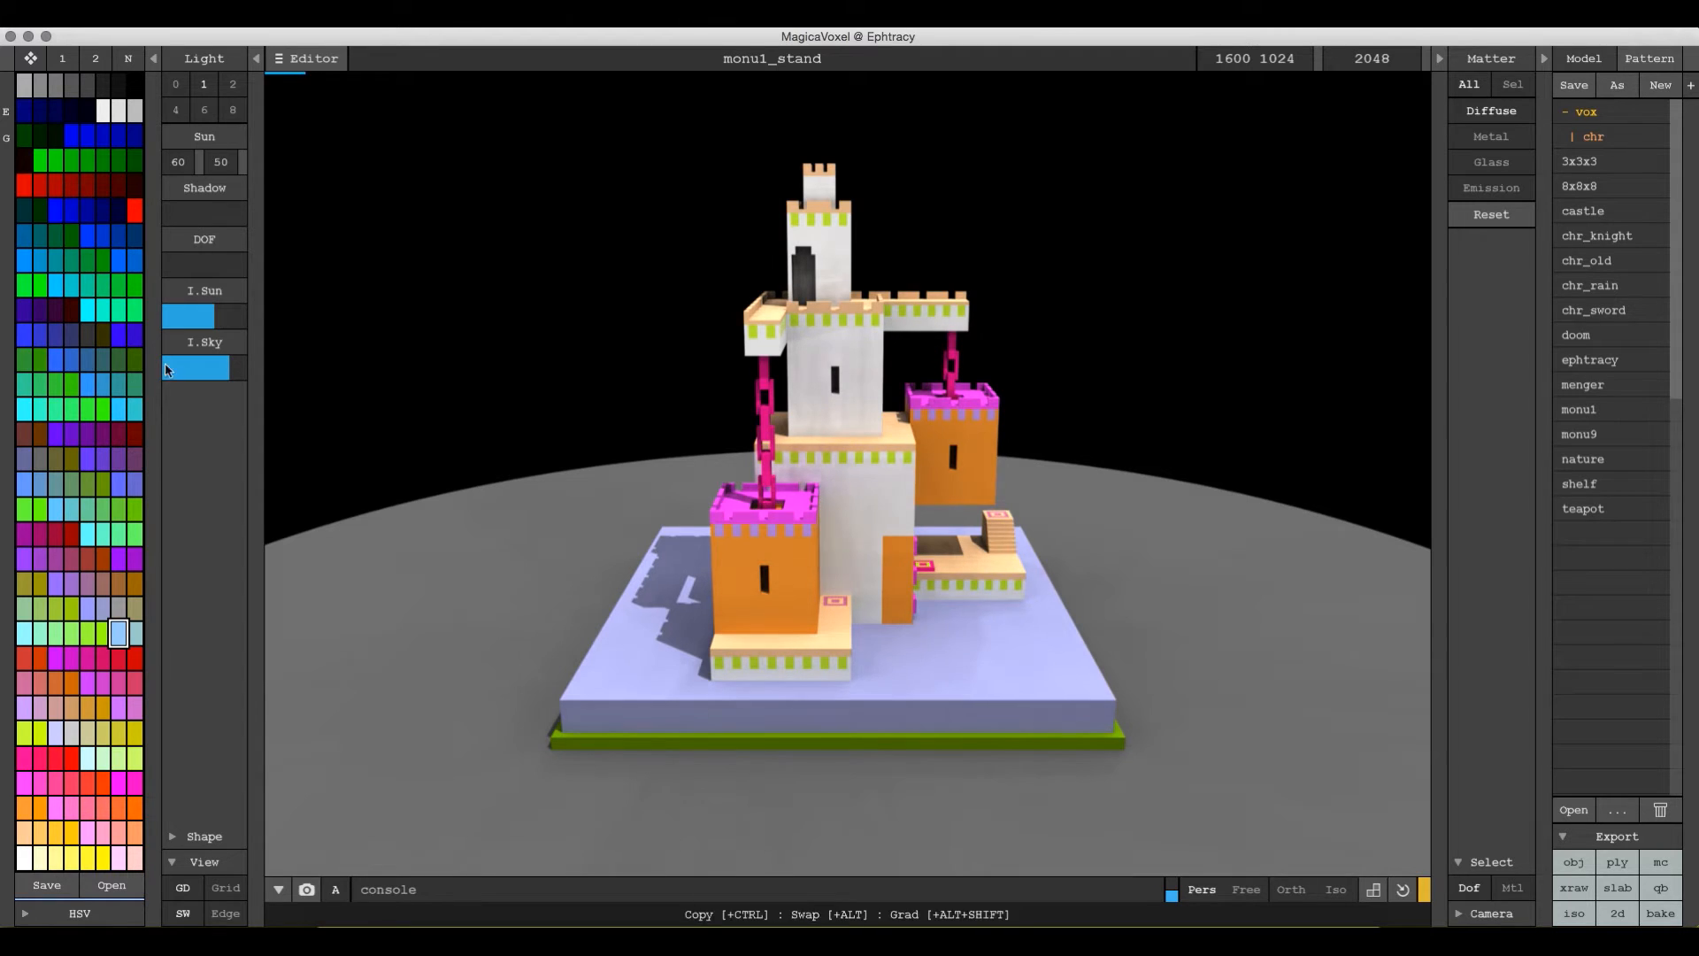
left_click(176, 217)
left_click_drag(176, 217, 236, 217)
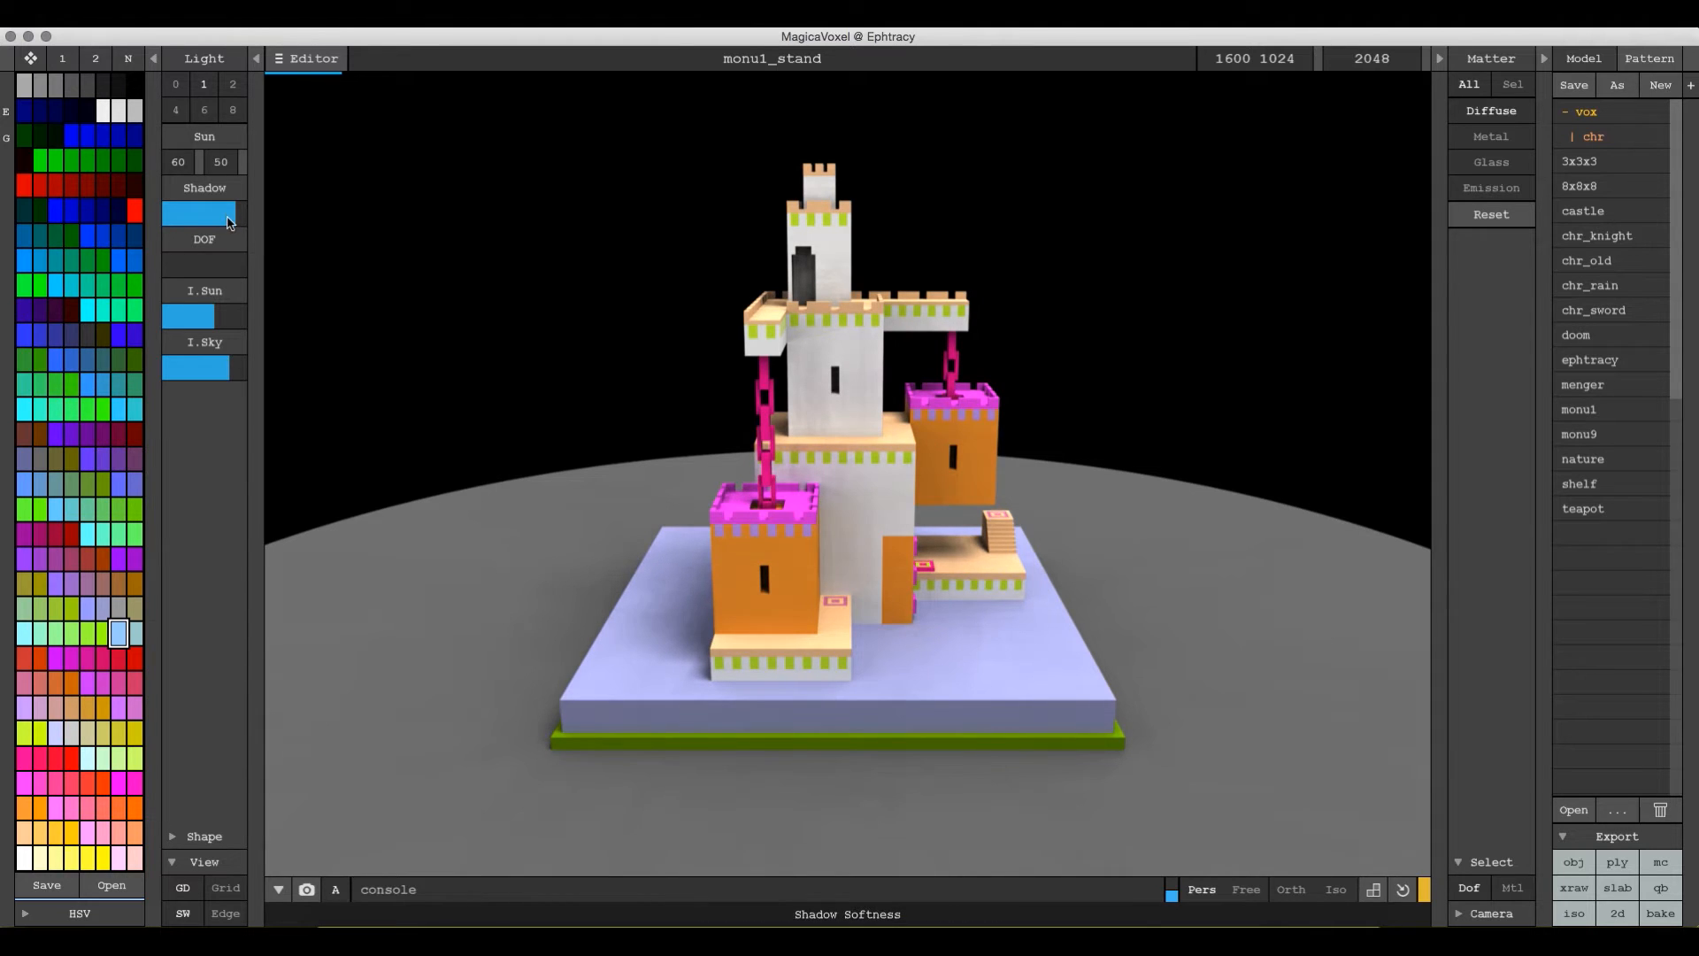
left_click_drag(231, 219, 194, 218)
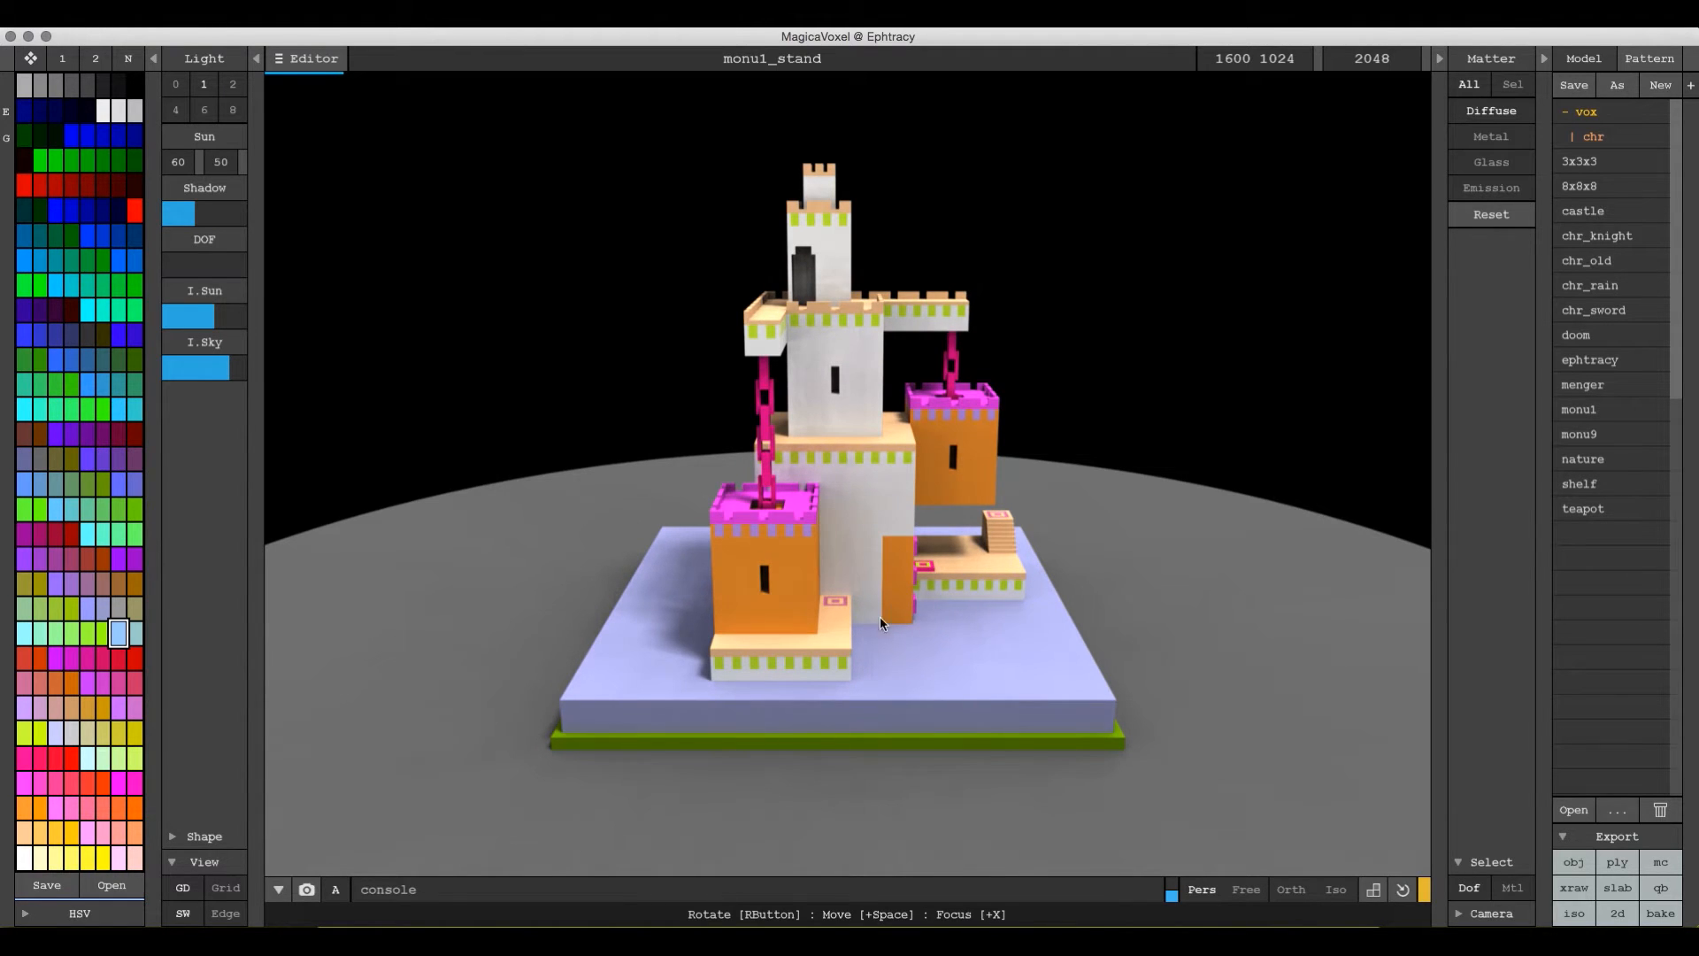
- Set the sun light intensity to slightly over half and the sky light intensity to about three quarters of their ranges
left_click_drag(205, 316, 204, 319)
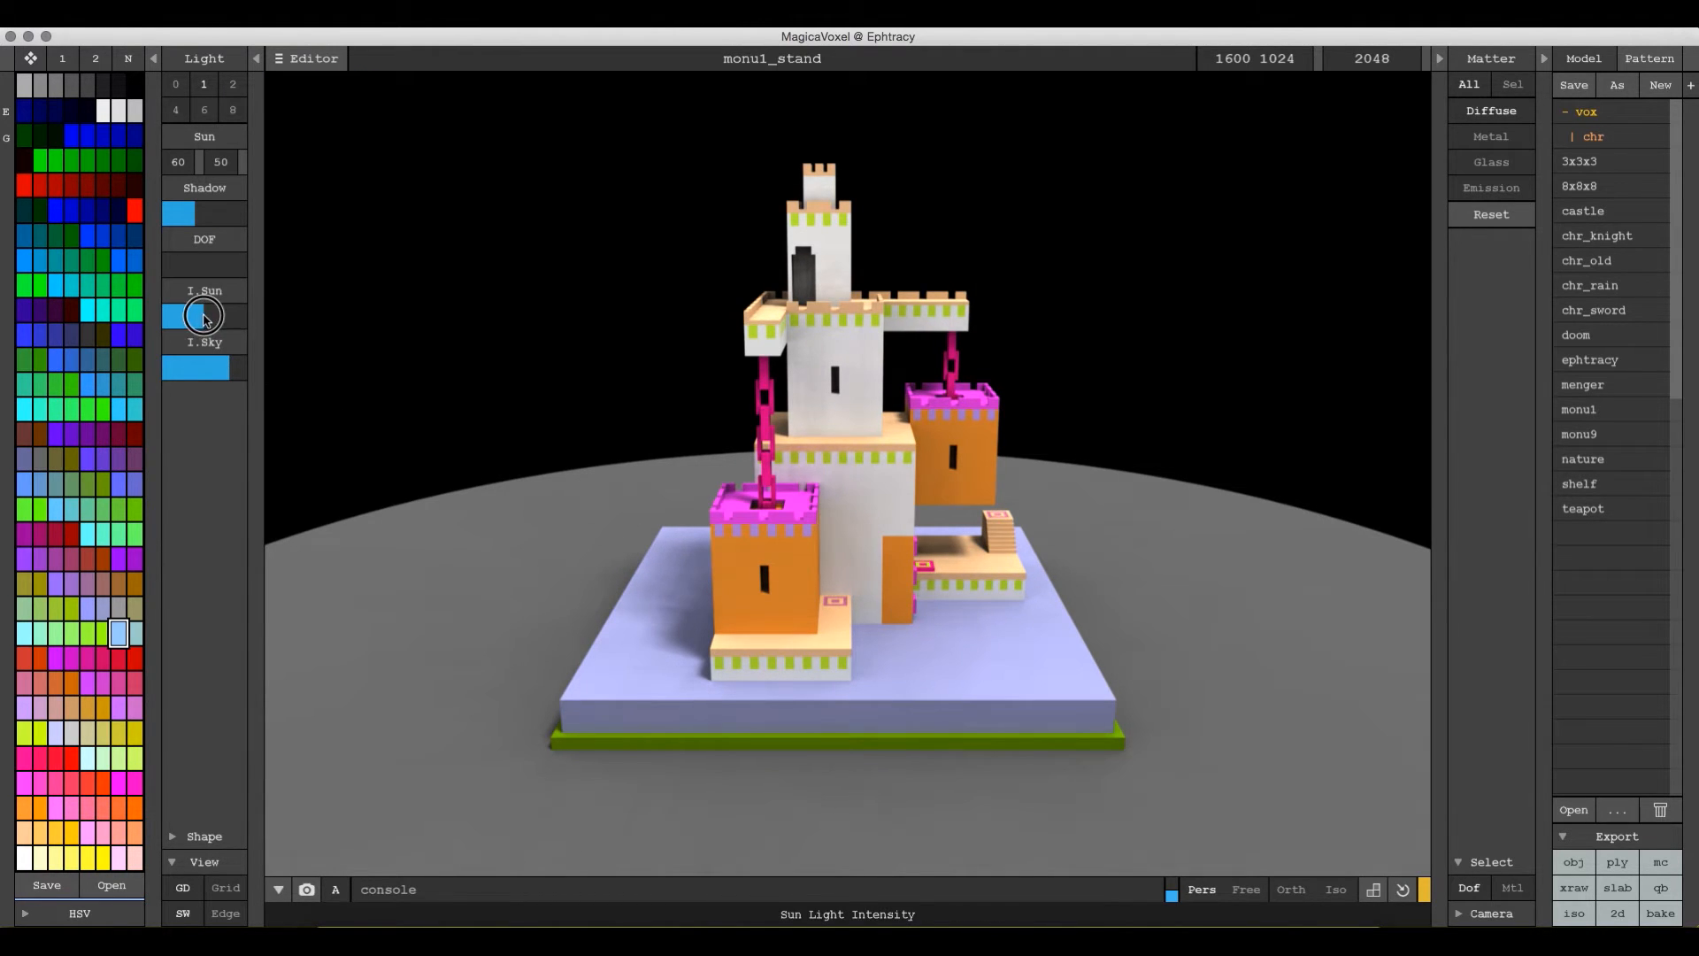
left_click(231, 372)
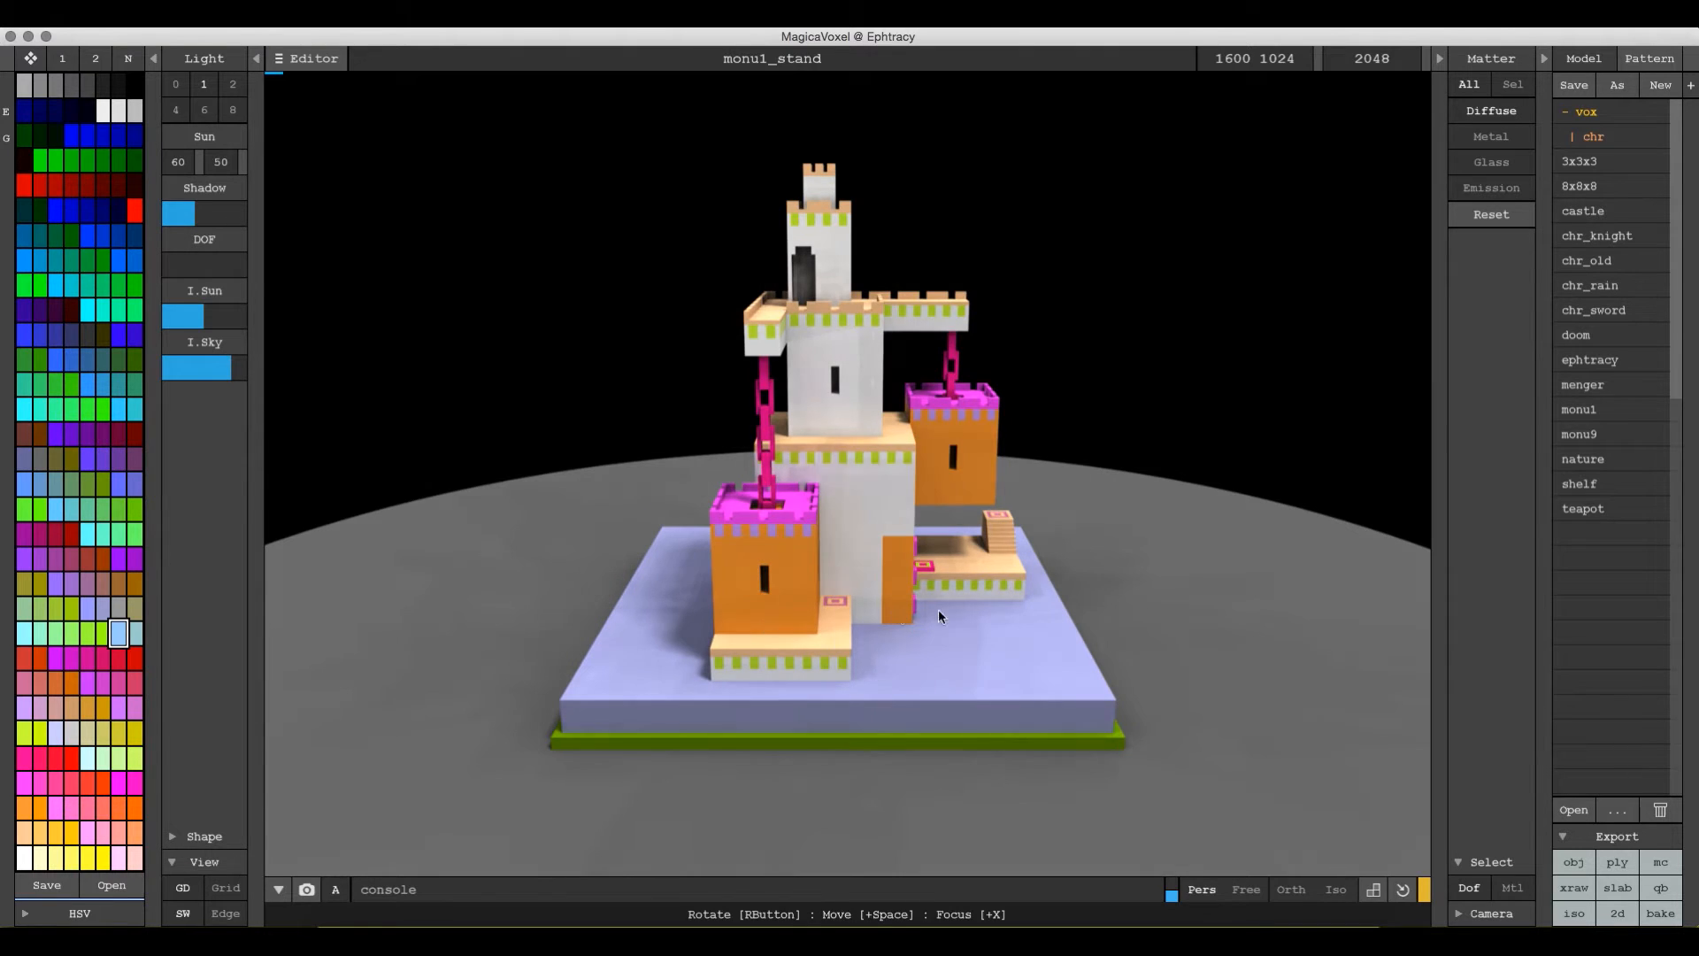
left_click_drag(205, 319, 222, 367)
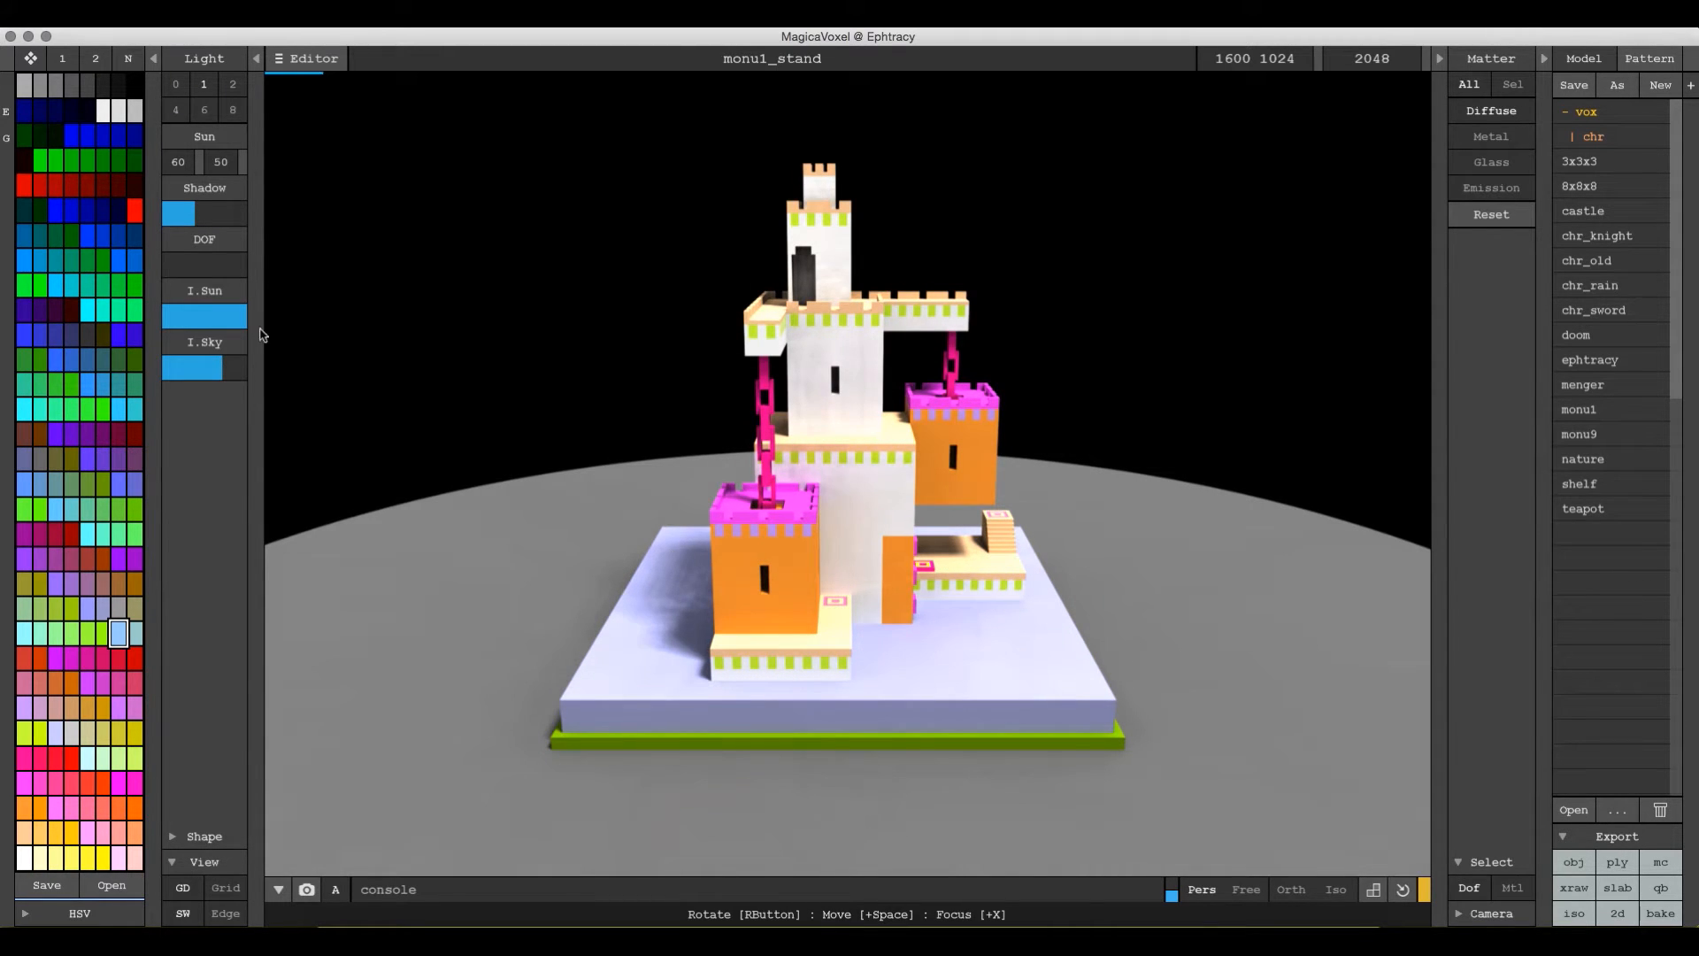
left_click_drag(247, 318, 216, 315)
left_click(222, 376)
left_click_drag(222, 376, 228, 372)
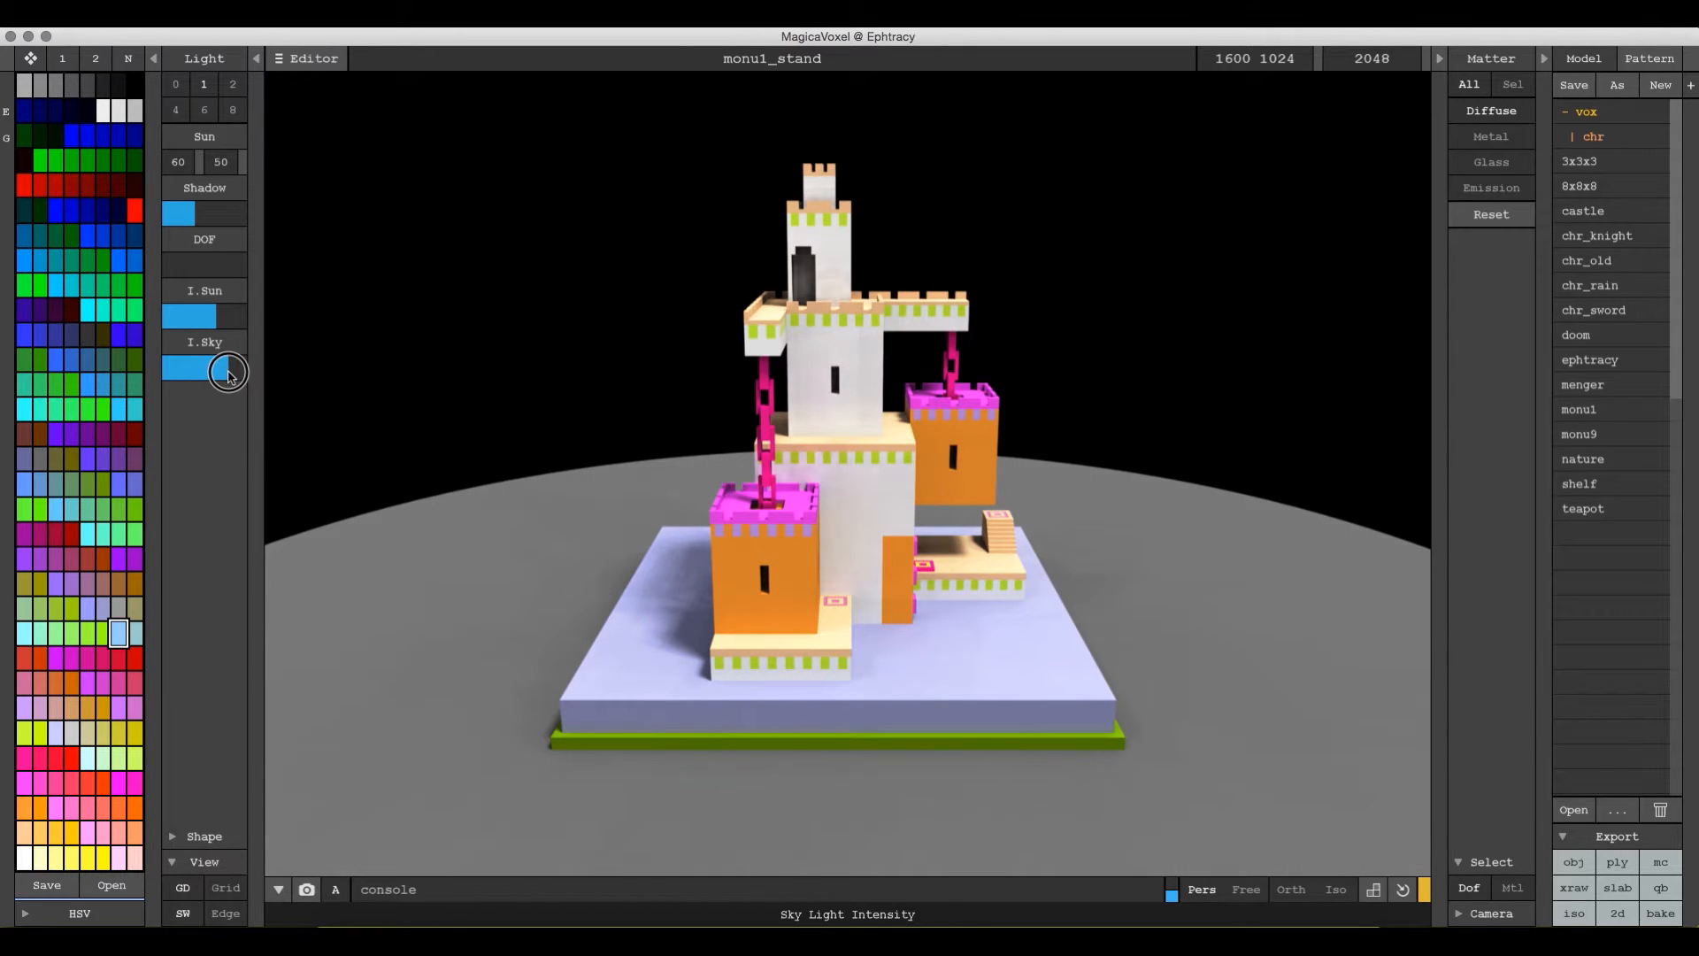
left_click(210, 319)
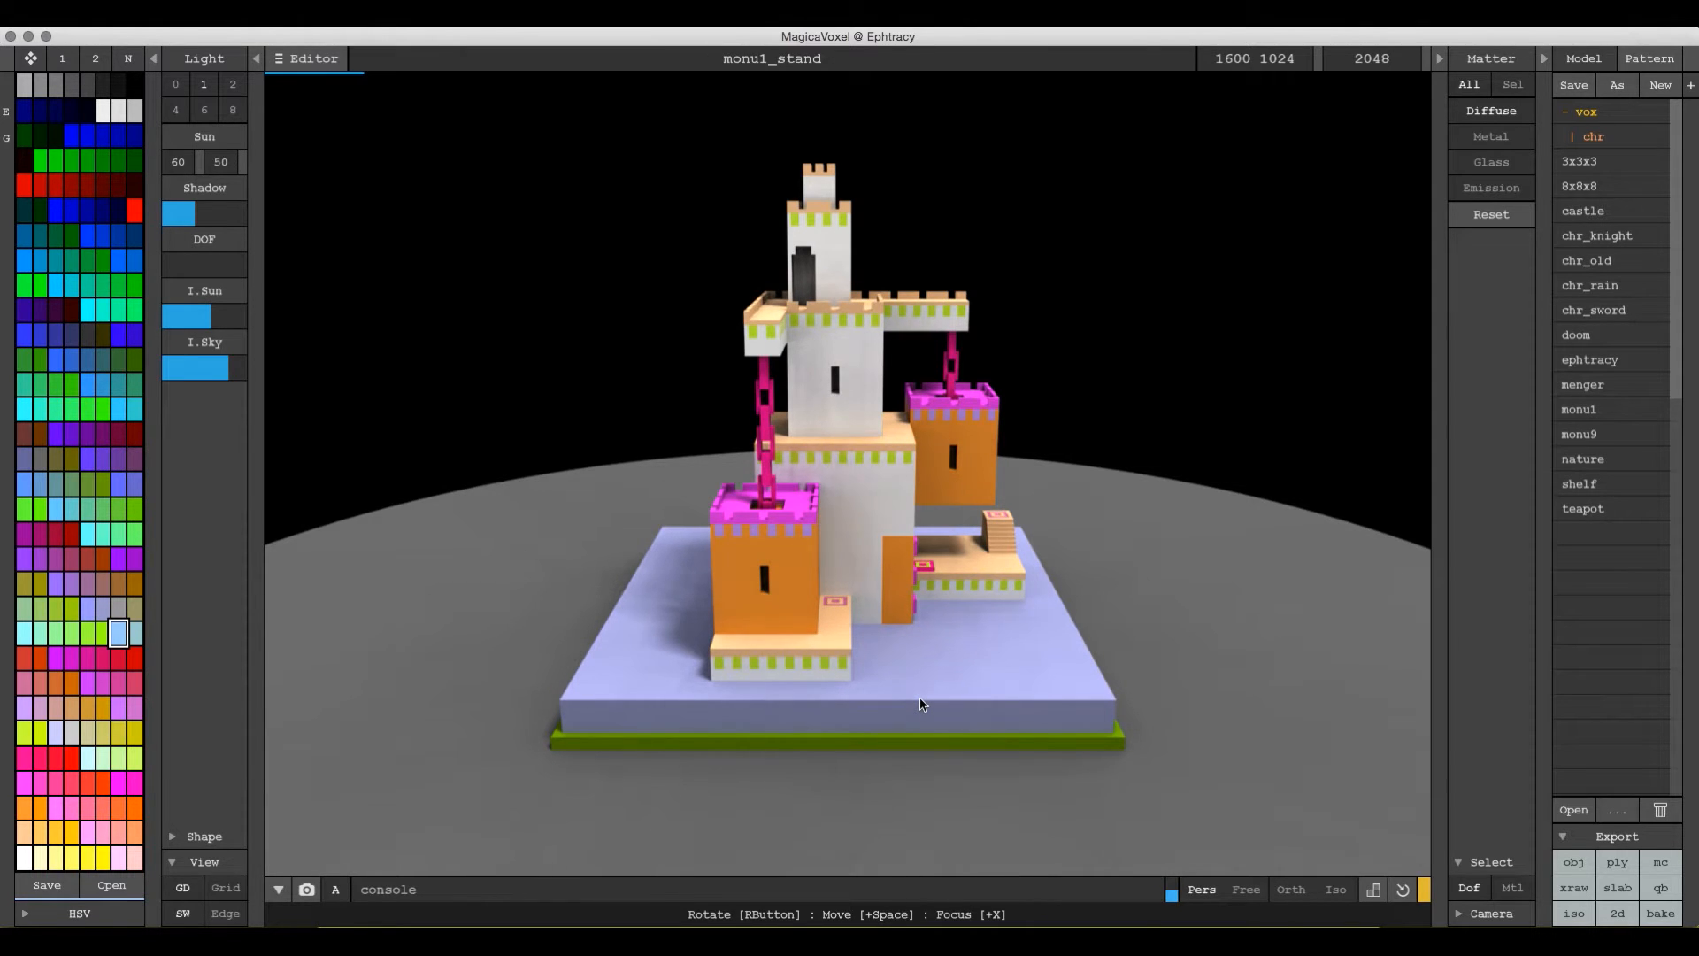
left_click(168, 28)
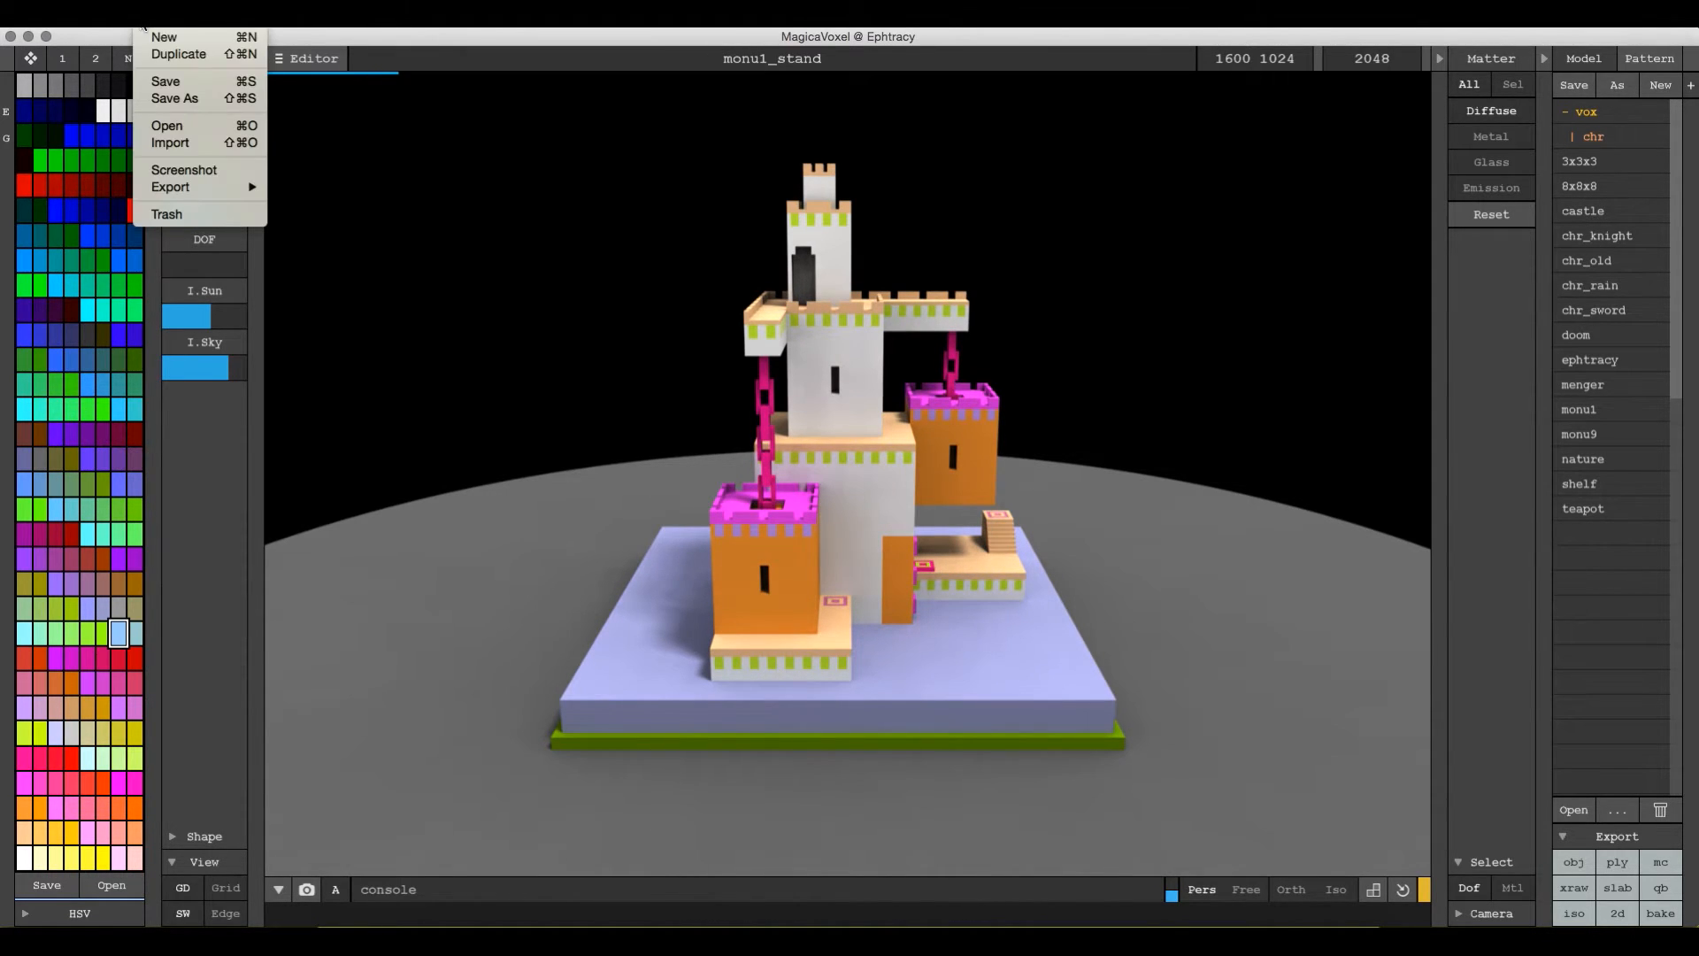
mouse_move(202, 189)
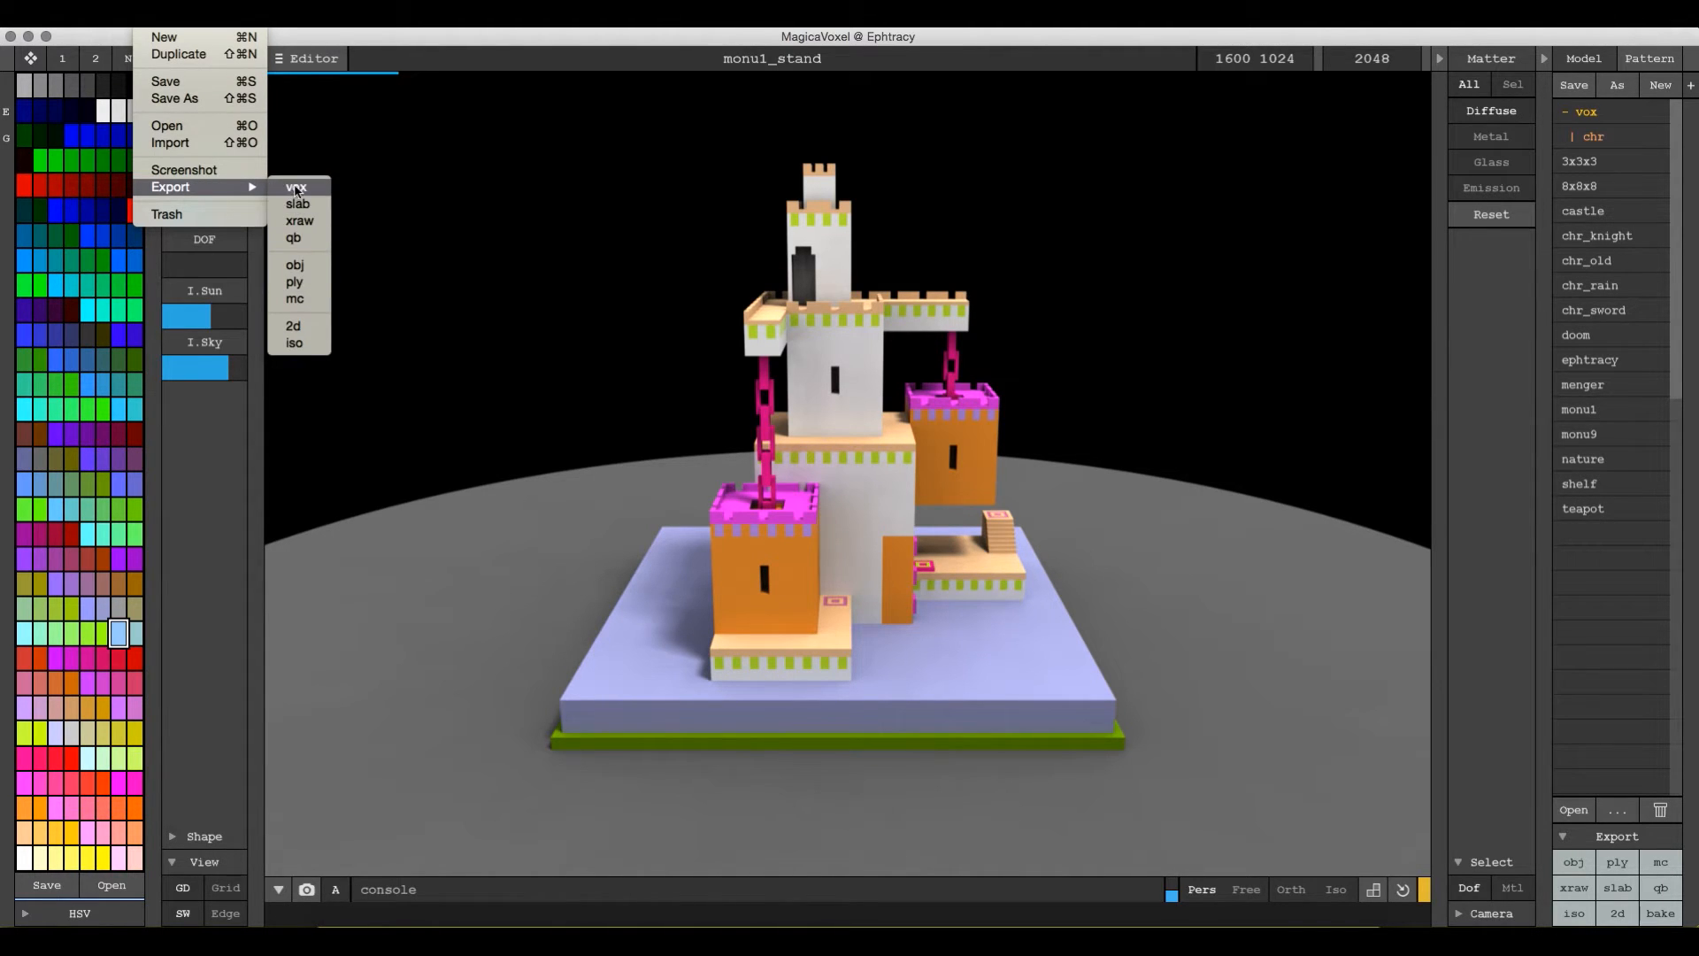
left_click(691, 229)
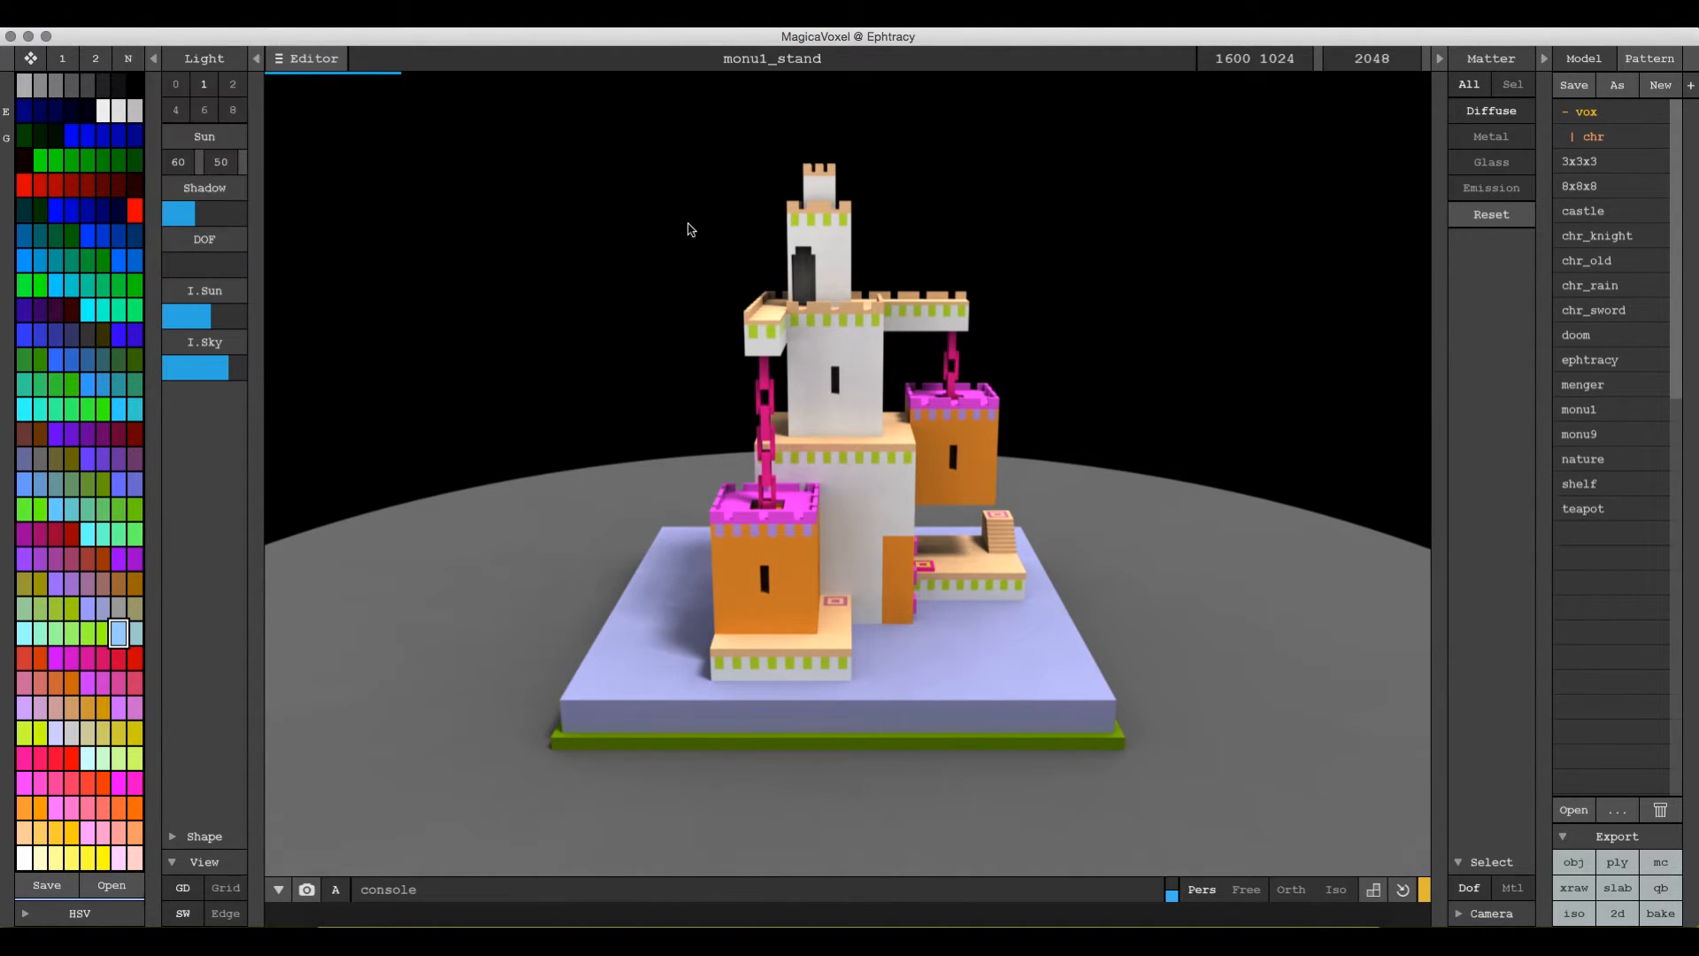
- Start a baked mesh export of the castle and choose the Baked Exports folder inside FullyBeta as its destination
left_click(1584, 837)
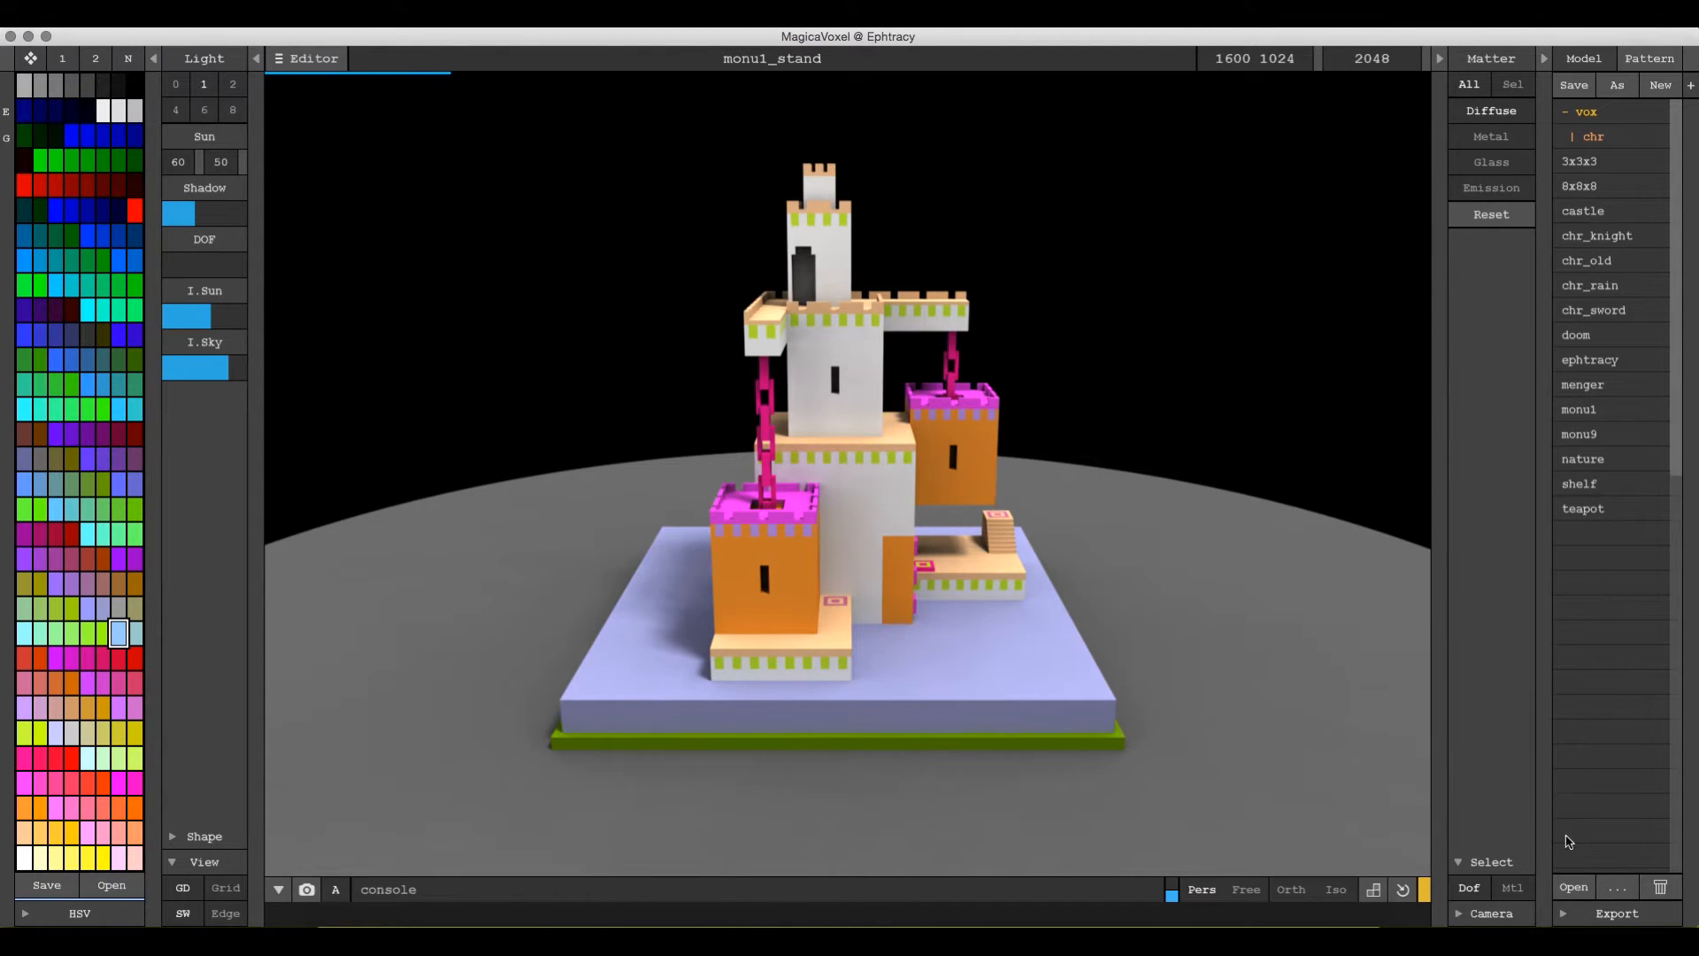
left_click(1615, 915)
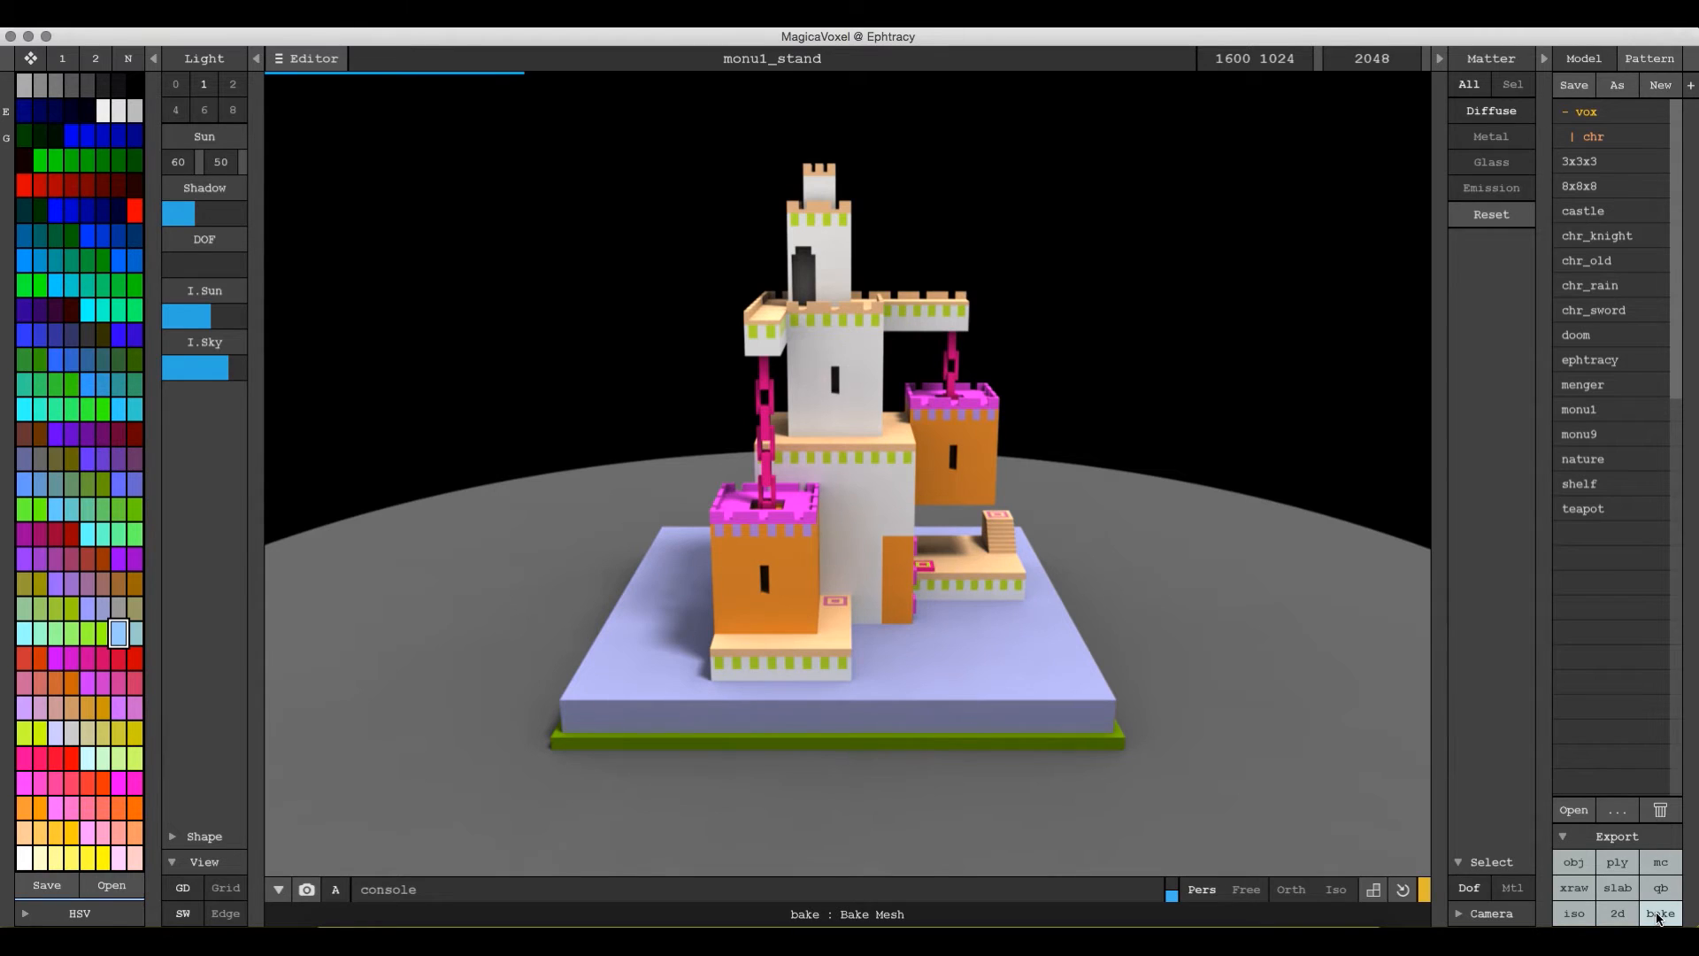
left_click(1659, 916)
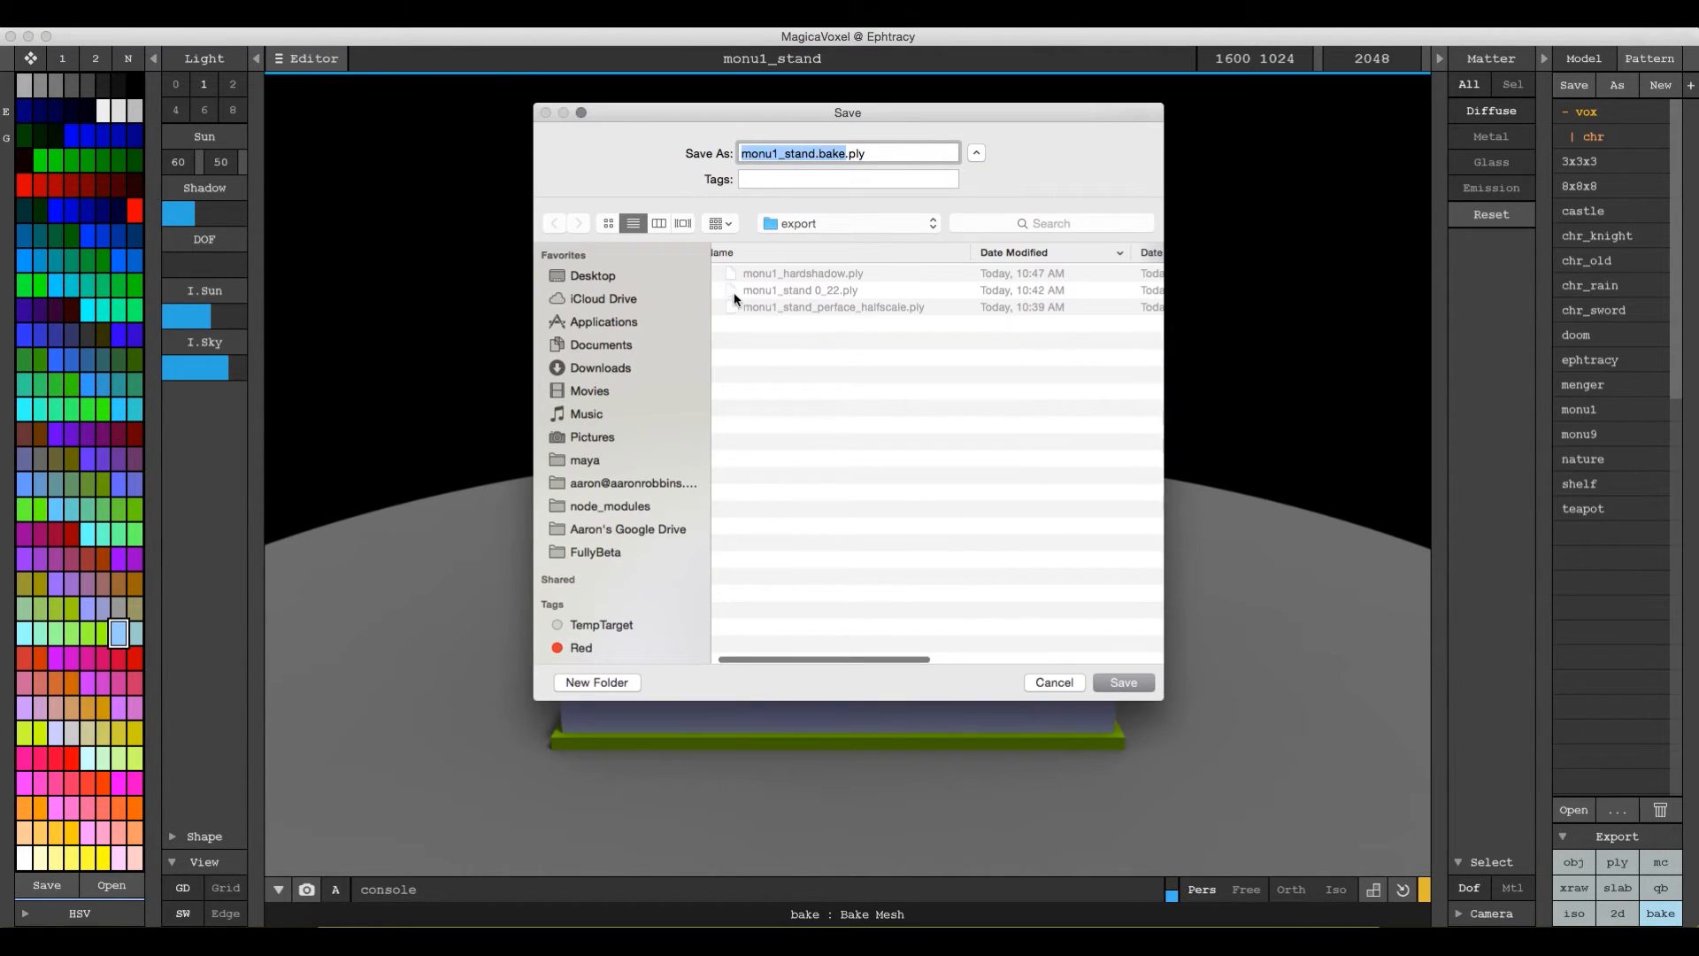
left_click(607, 554)
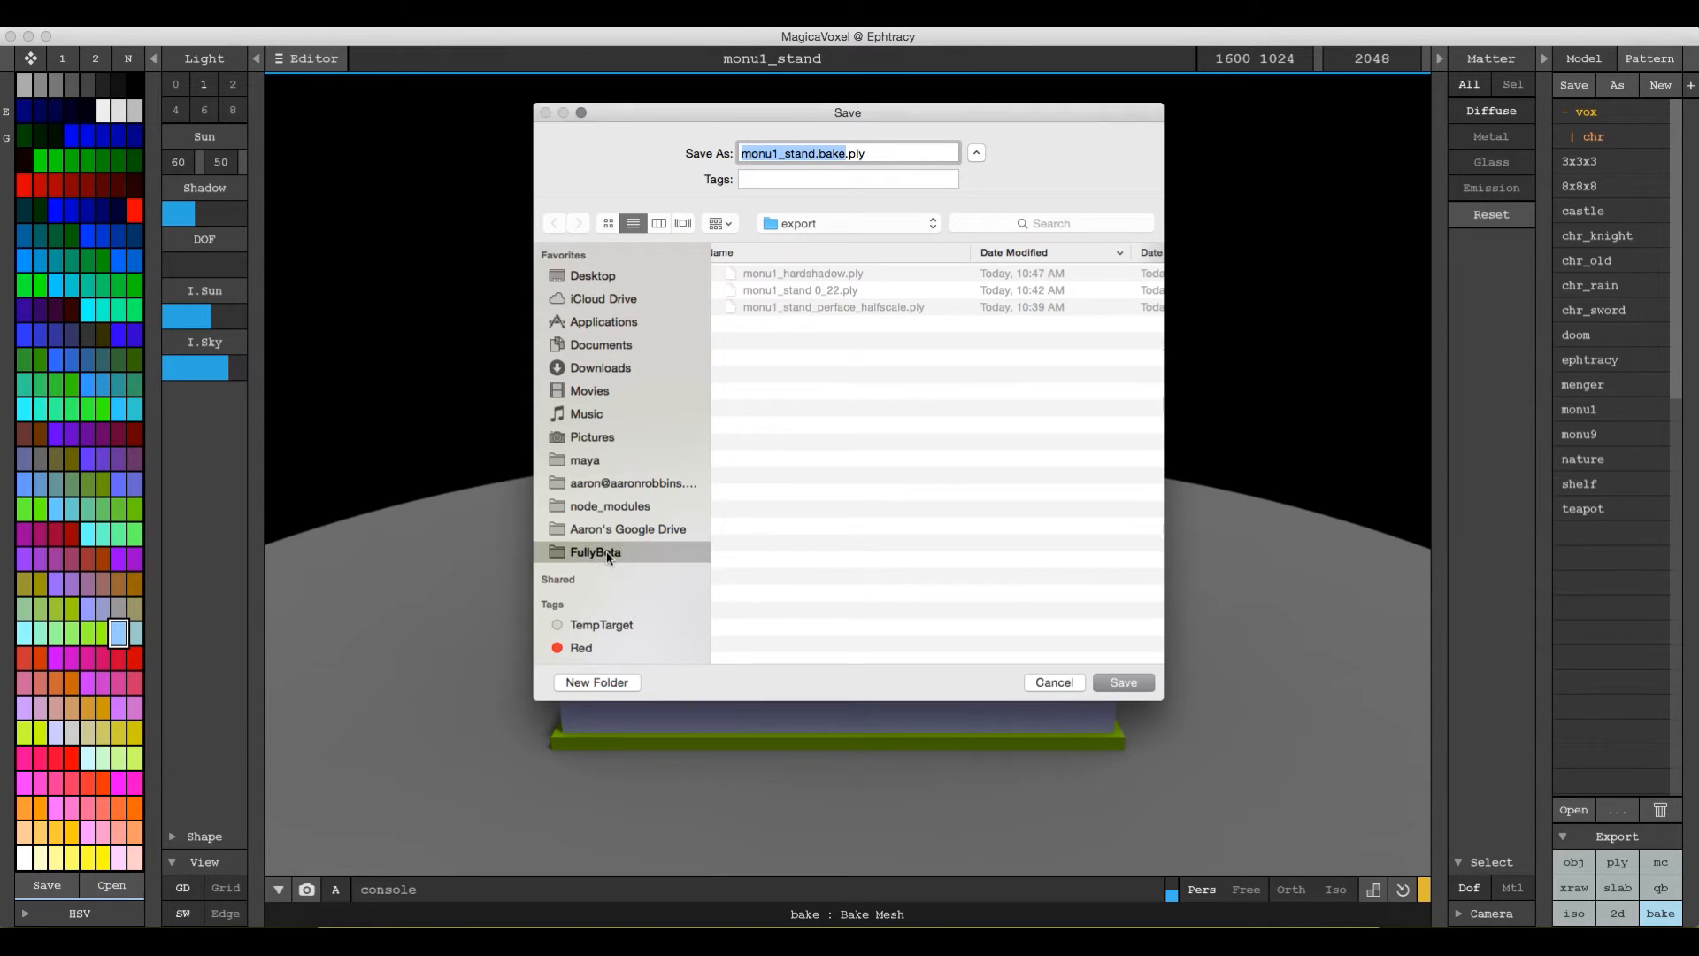
double_click(759, 272)
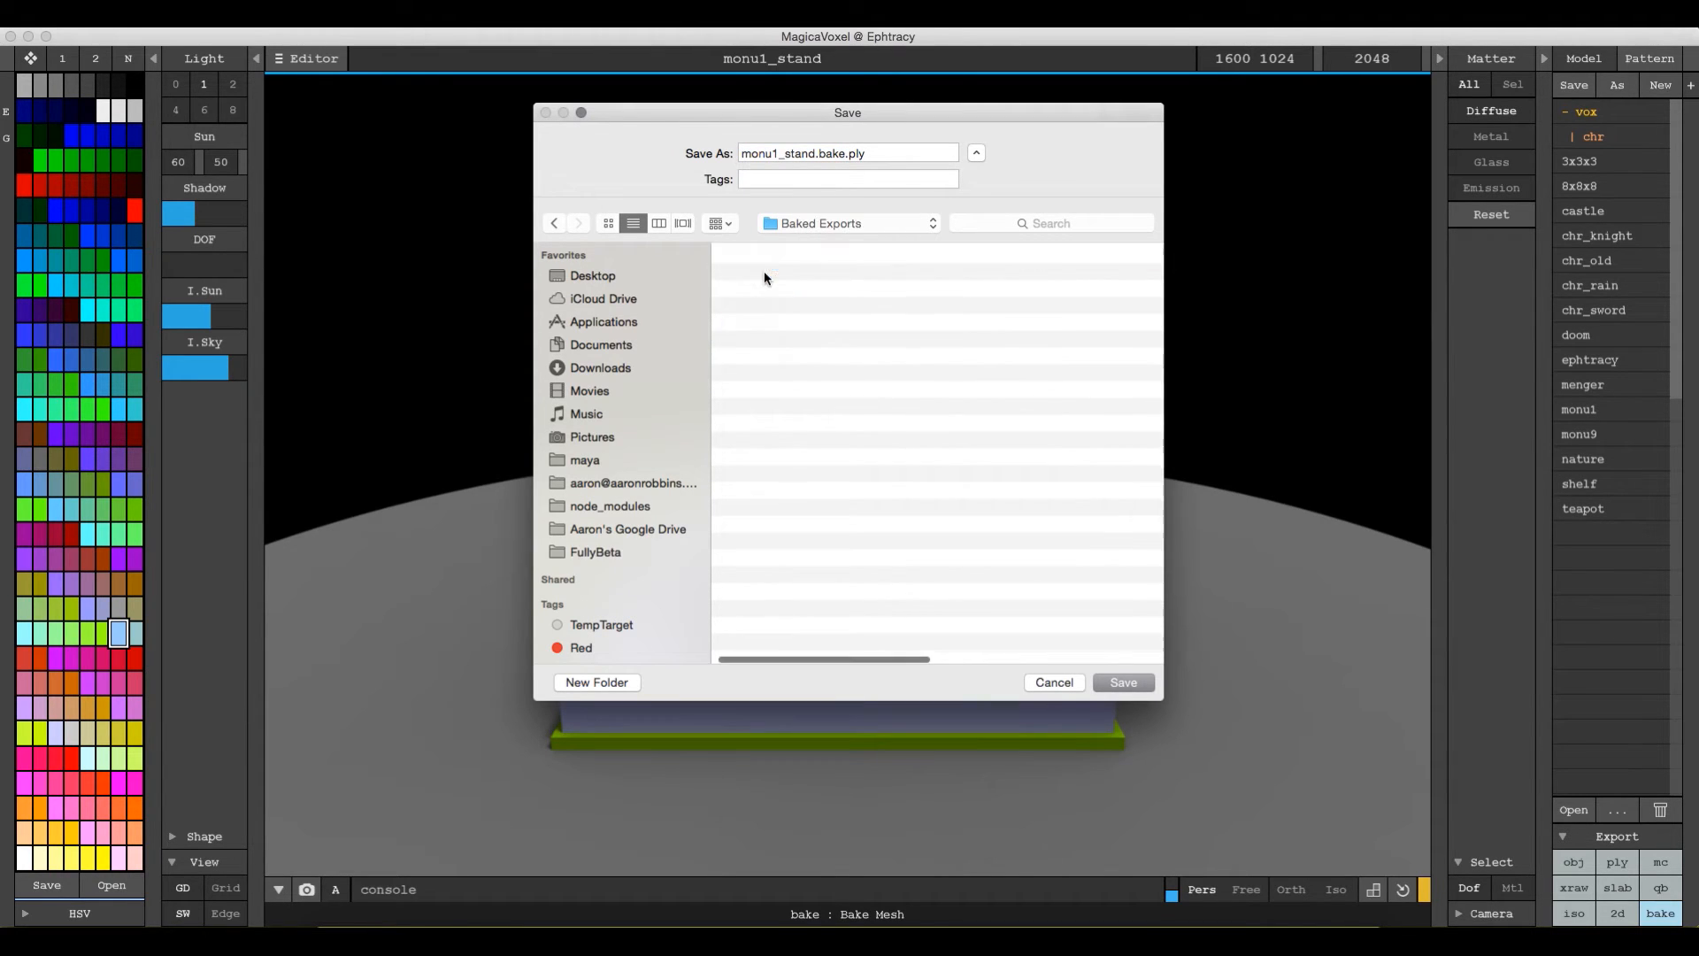
- Name the baked export Monu1BAked.ply and save it
left_click_drag(847, 153, 748, 151)
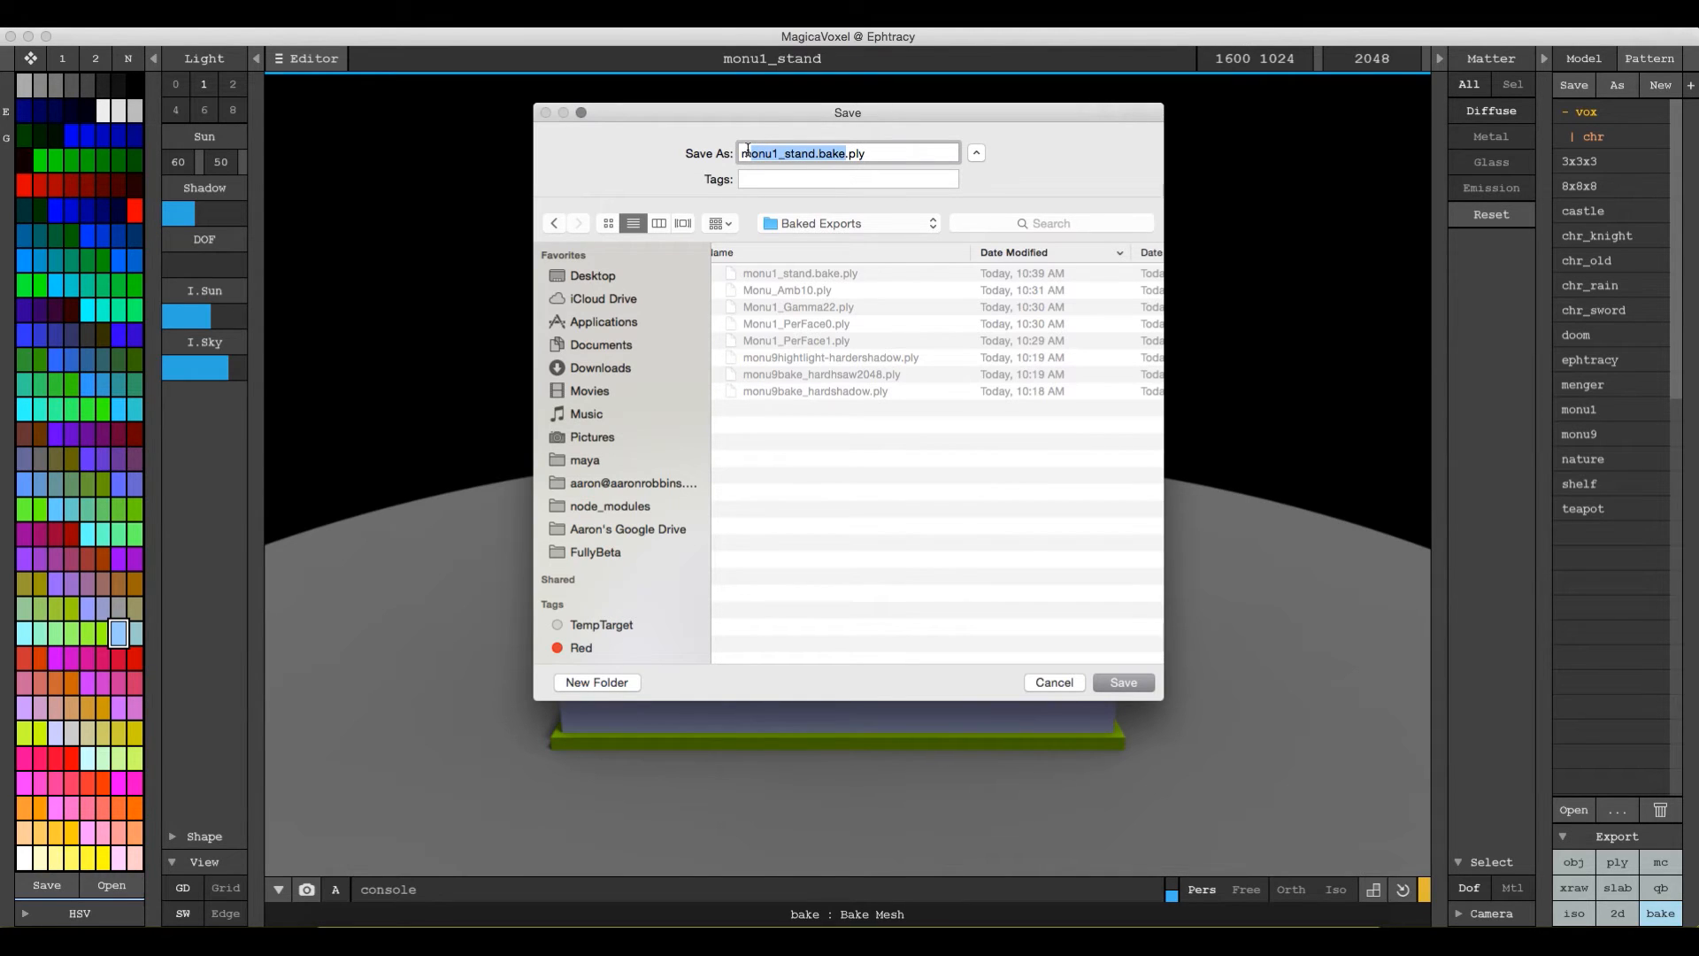
key("BackSpace")
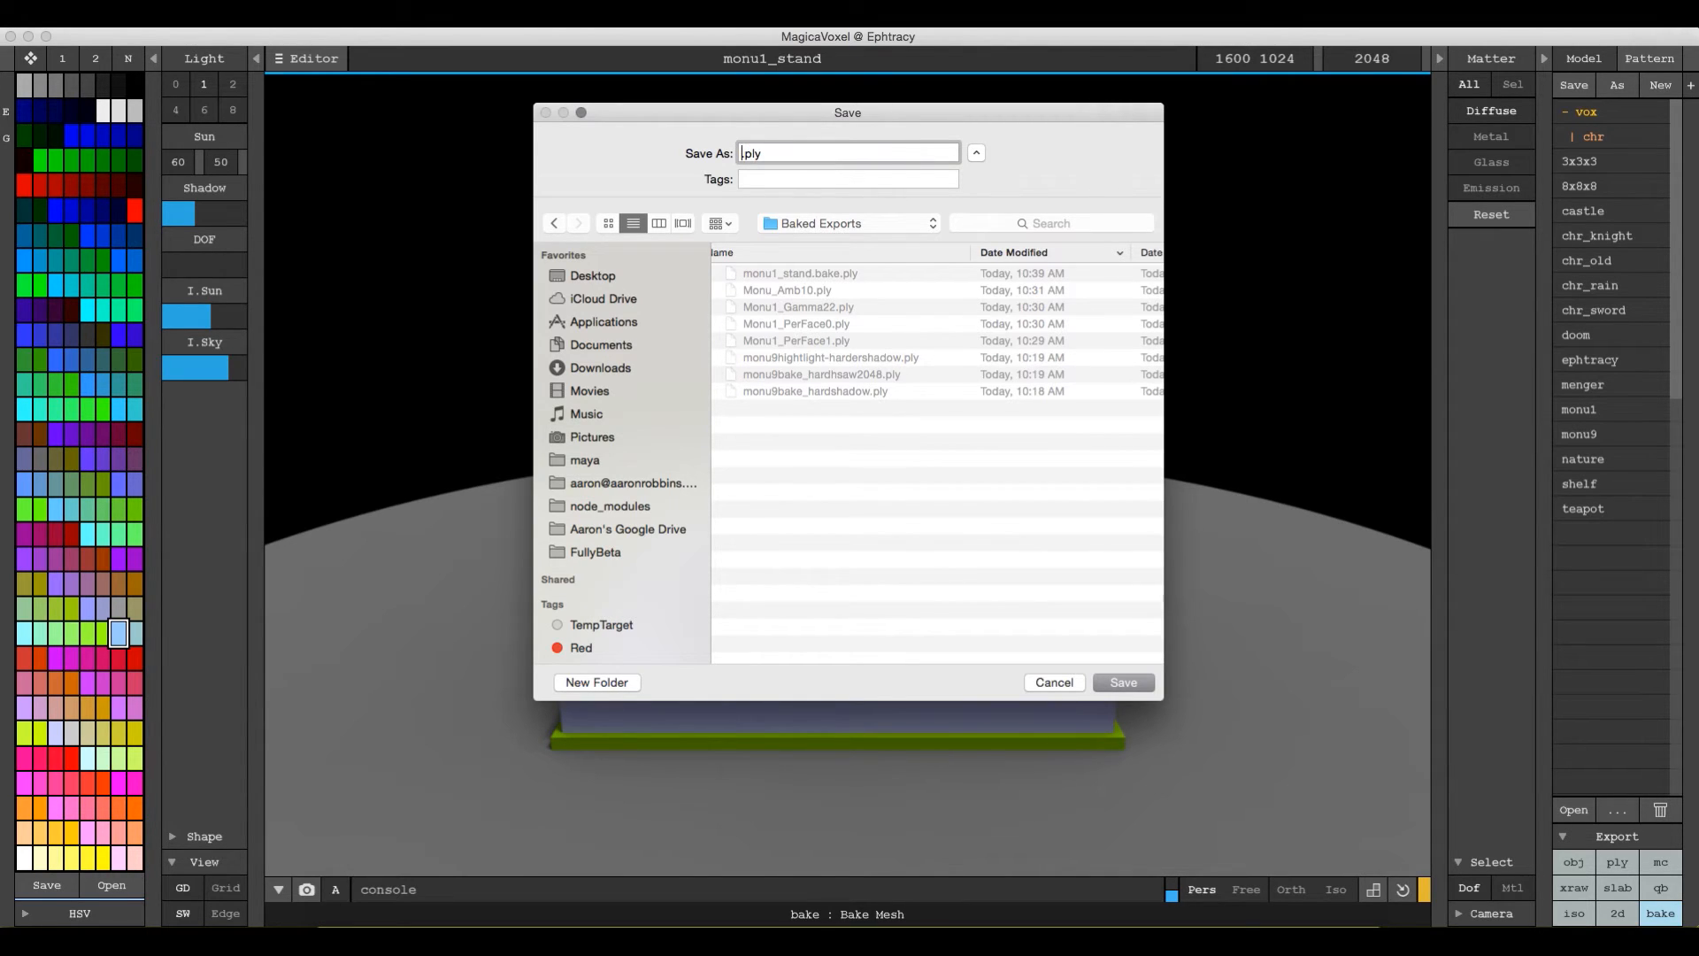
type("MOn")
key("BackSpace")
key("BackSpace")
type("onu1BAked")
left_click(1139, 679)
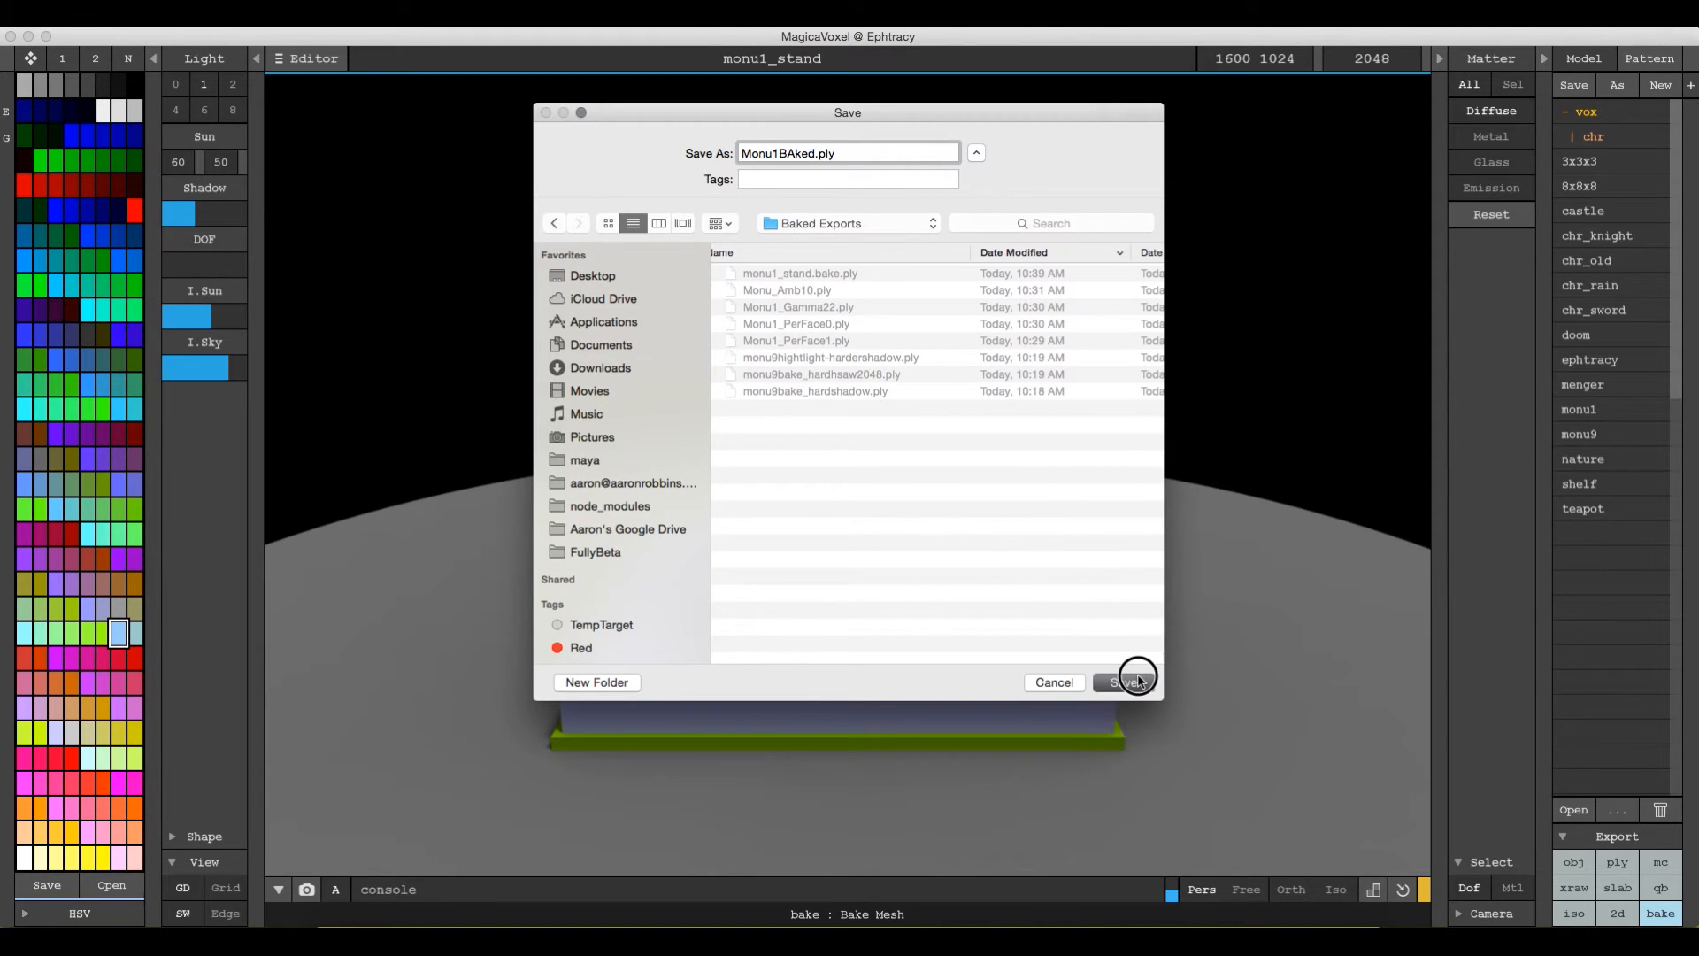
- Switch to Blender and delete the default cube from the scene
mouse_move(787, 925)
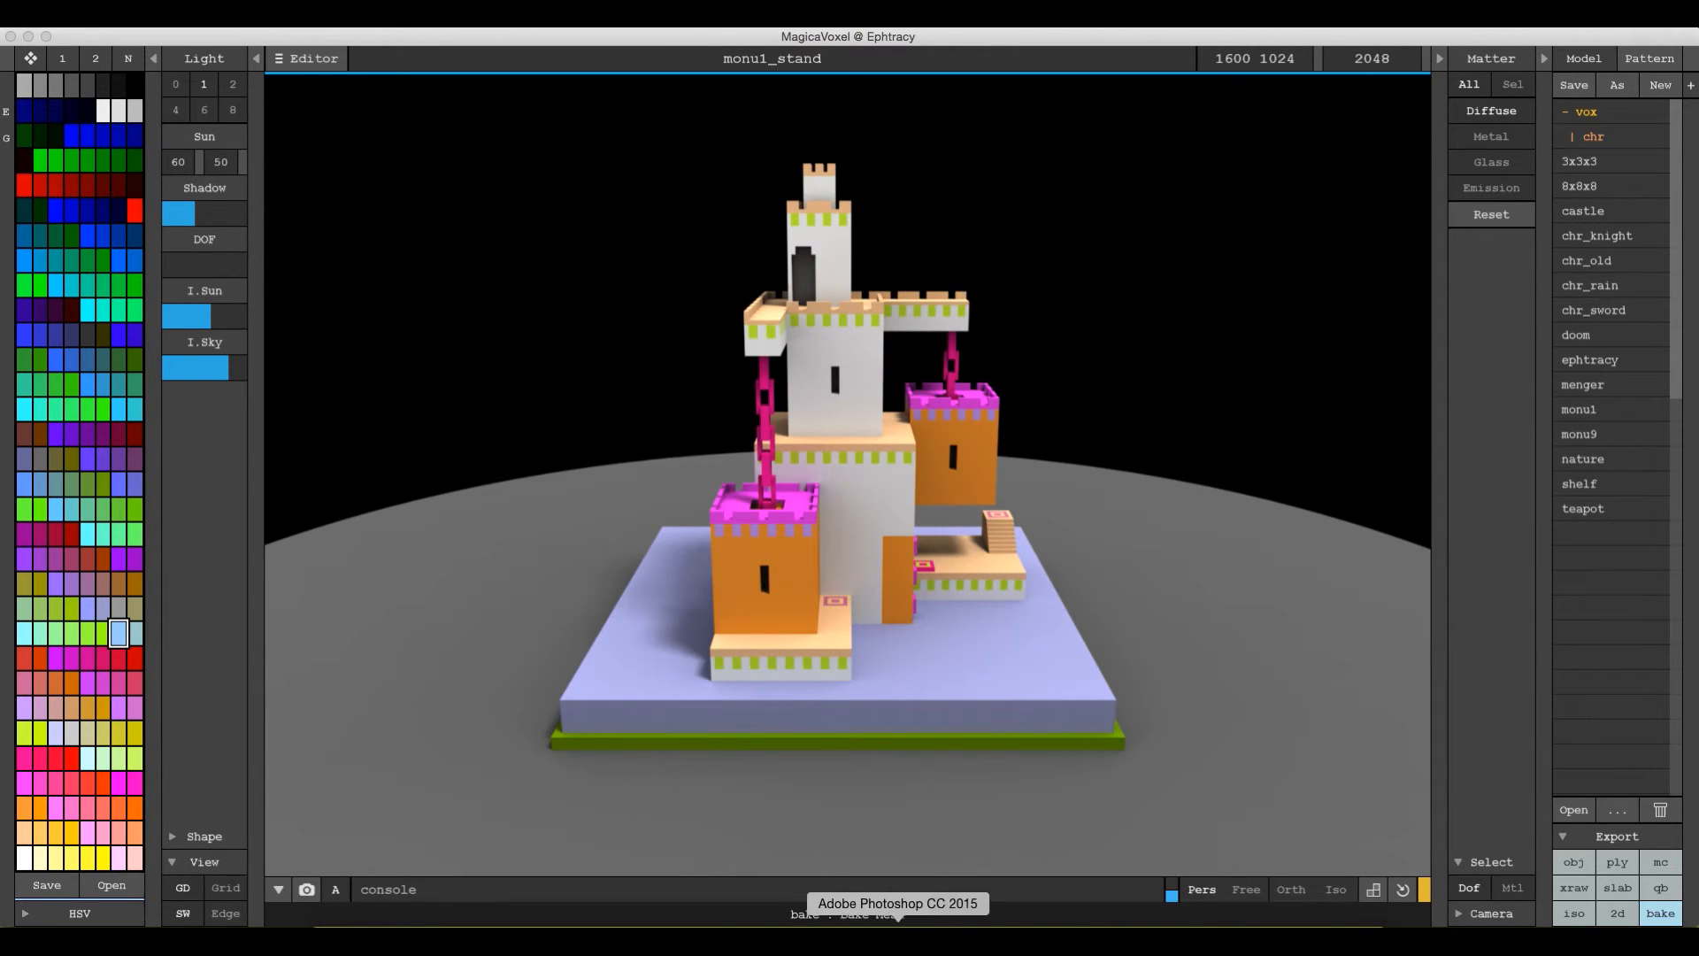
left_click(787, 925)
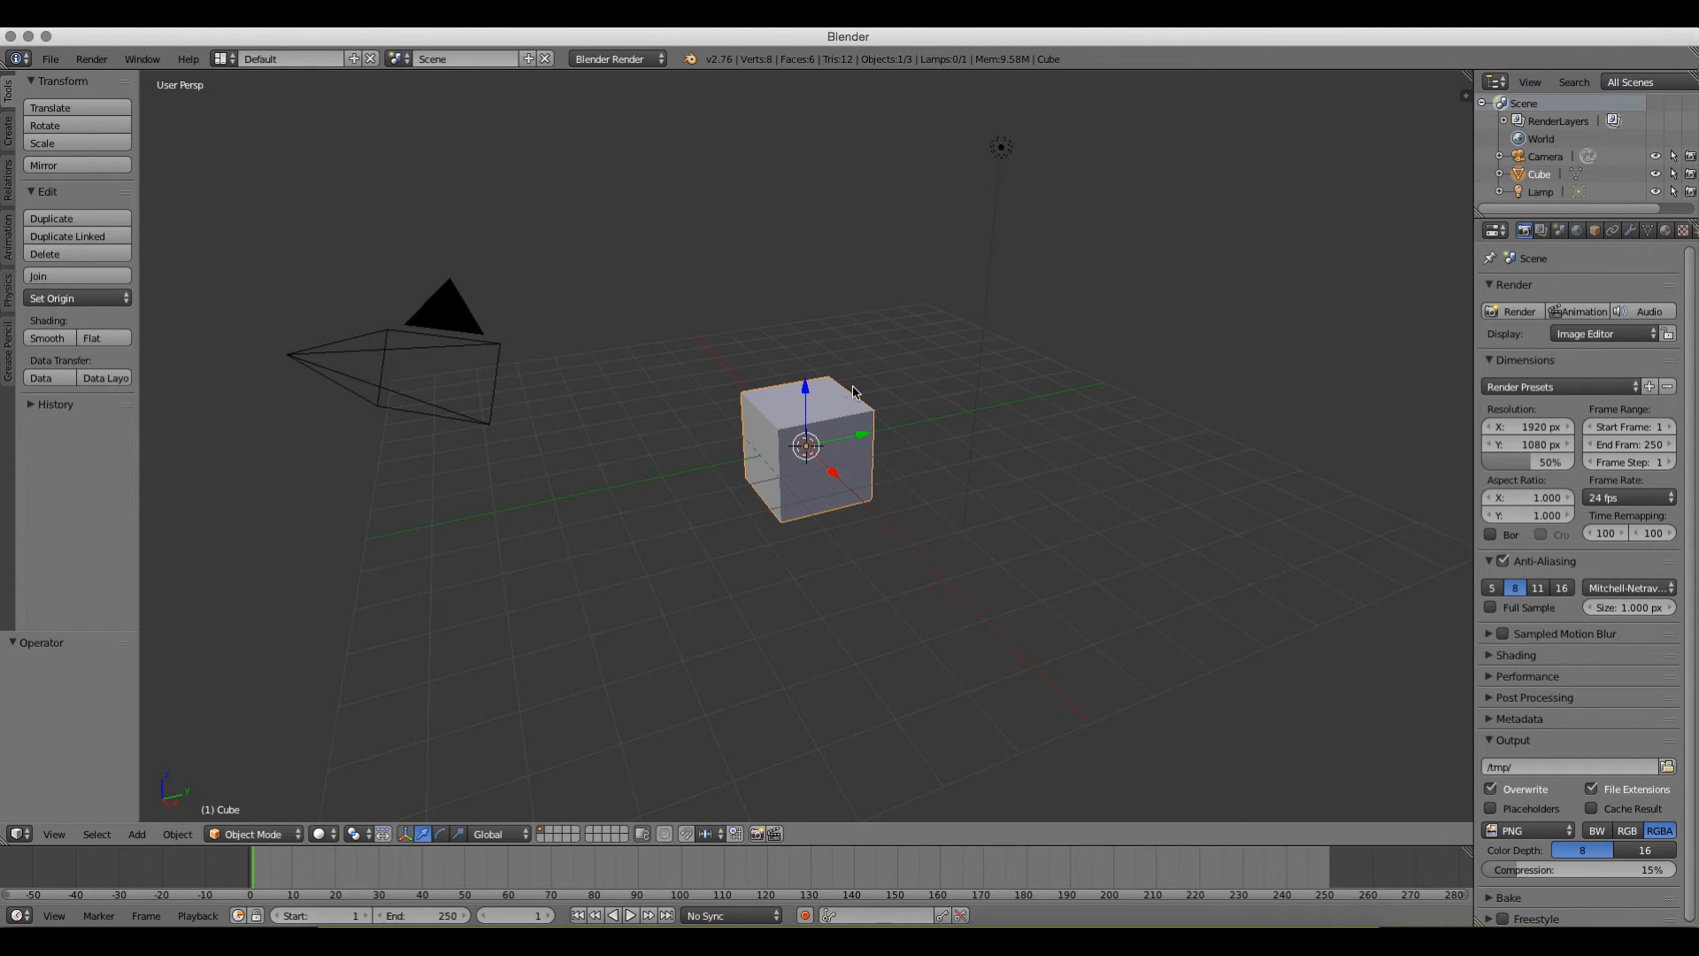
key("x")
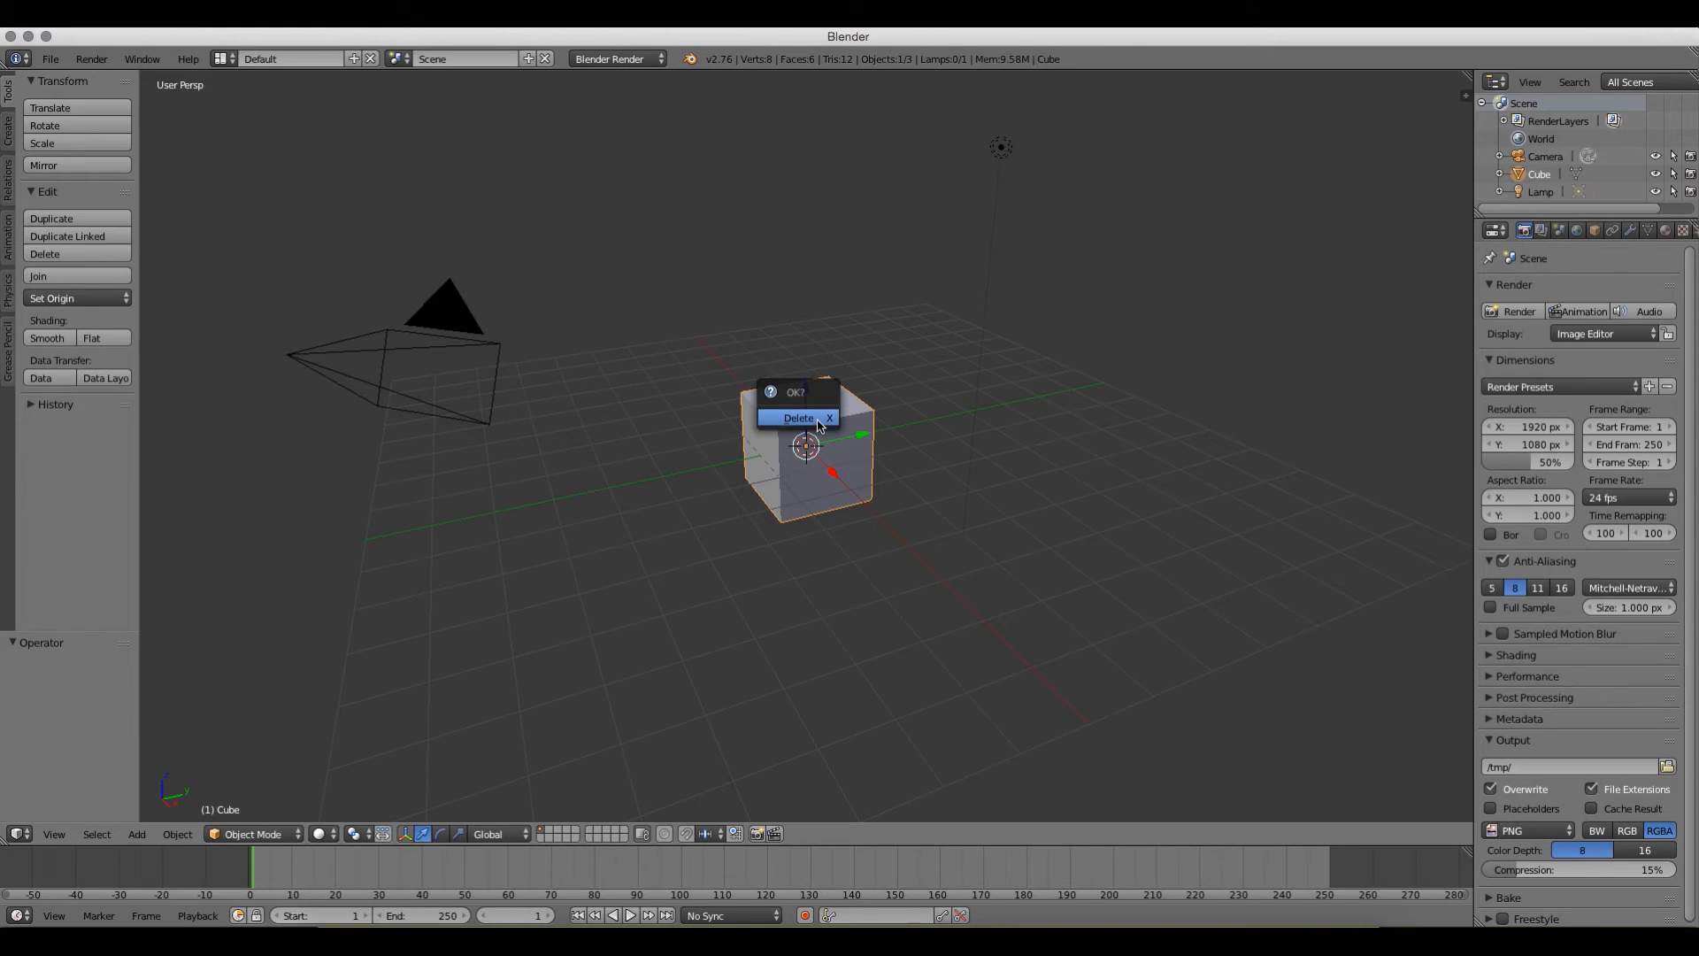
left_click(815, 419)
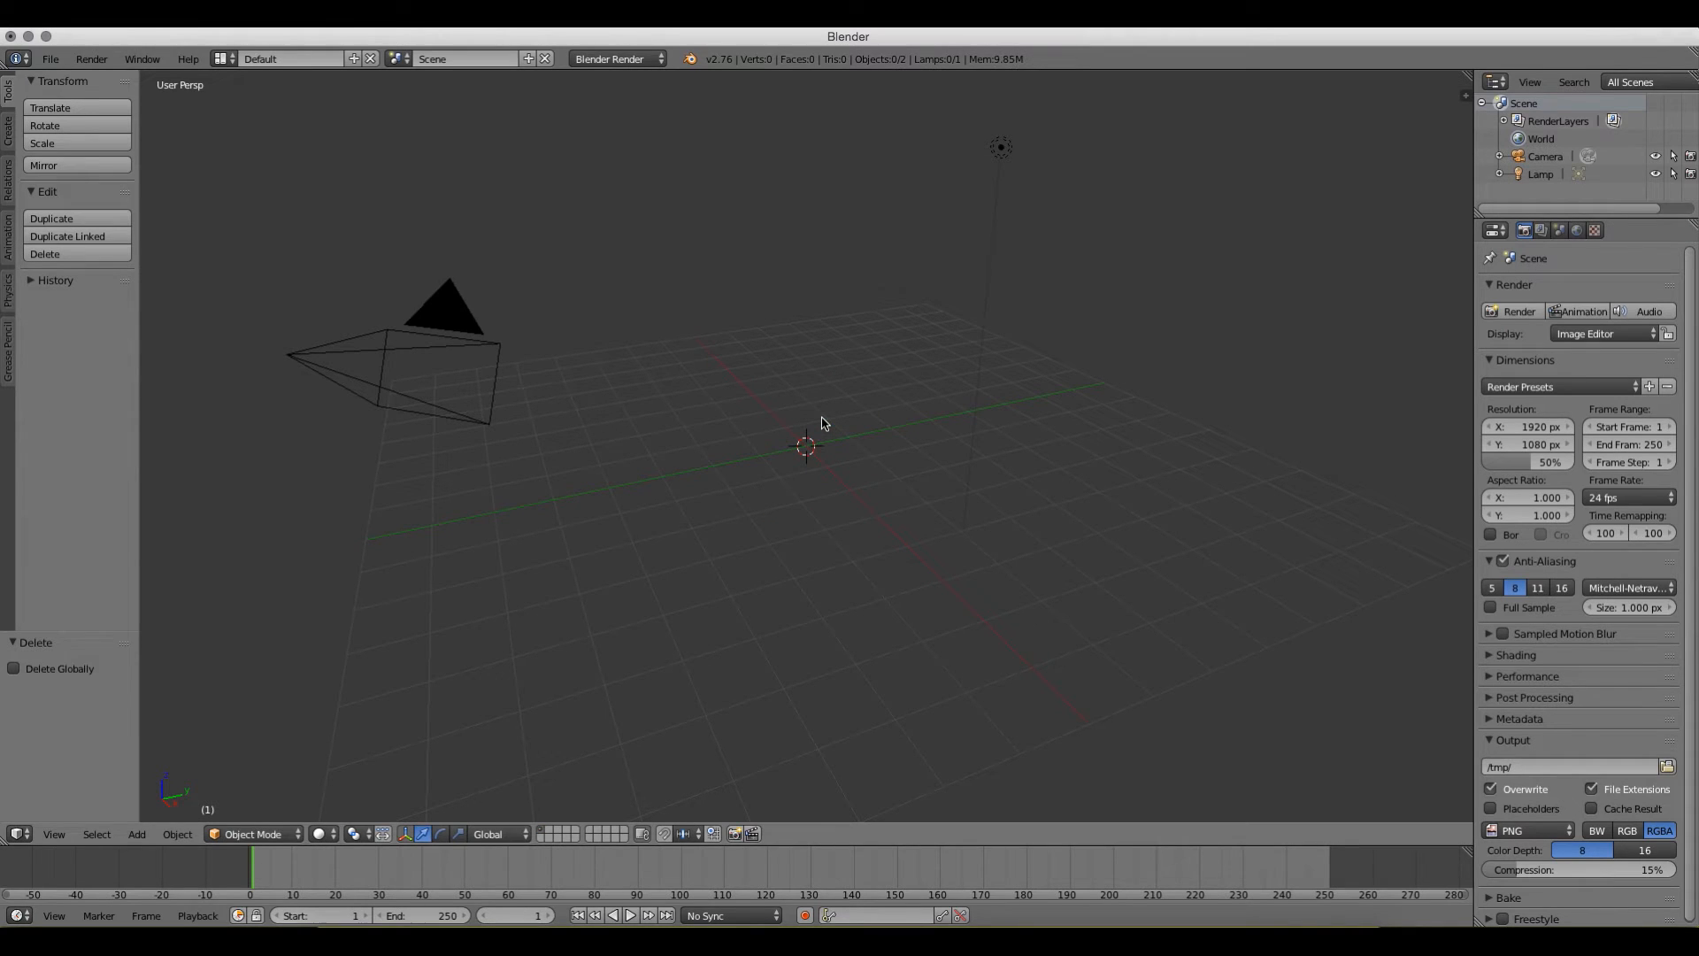
- Import the Stanford PLY file Monu1BAked.ply from the Baked Exports folder inside FullyBeta
left_click(50, 60)
mouse_move(79, 383)
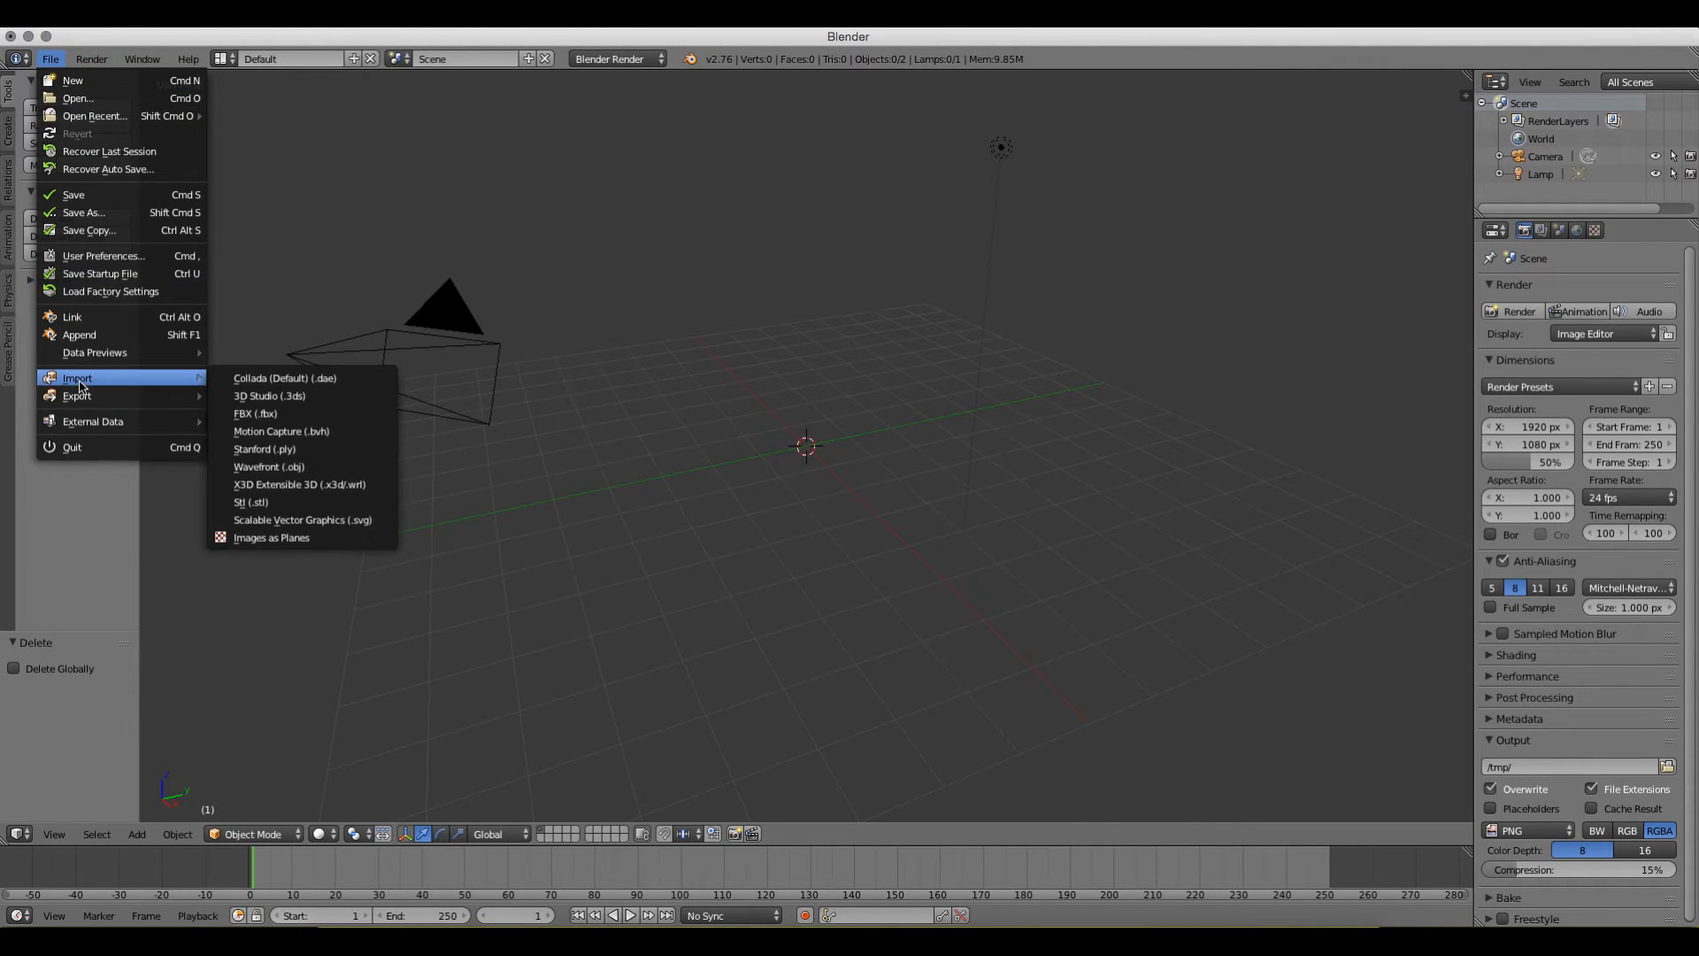
left_click(274, 452)
scroll(64, 354, "down", 2)
left_click(53, 371)
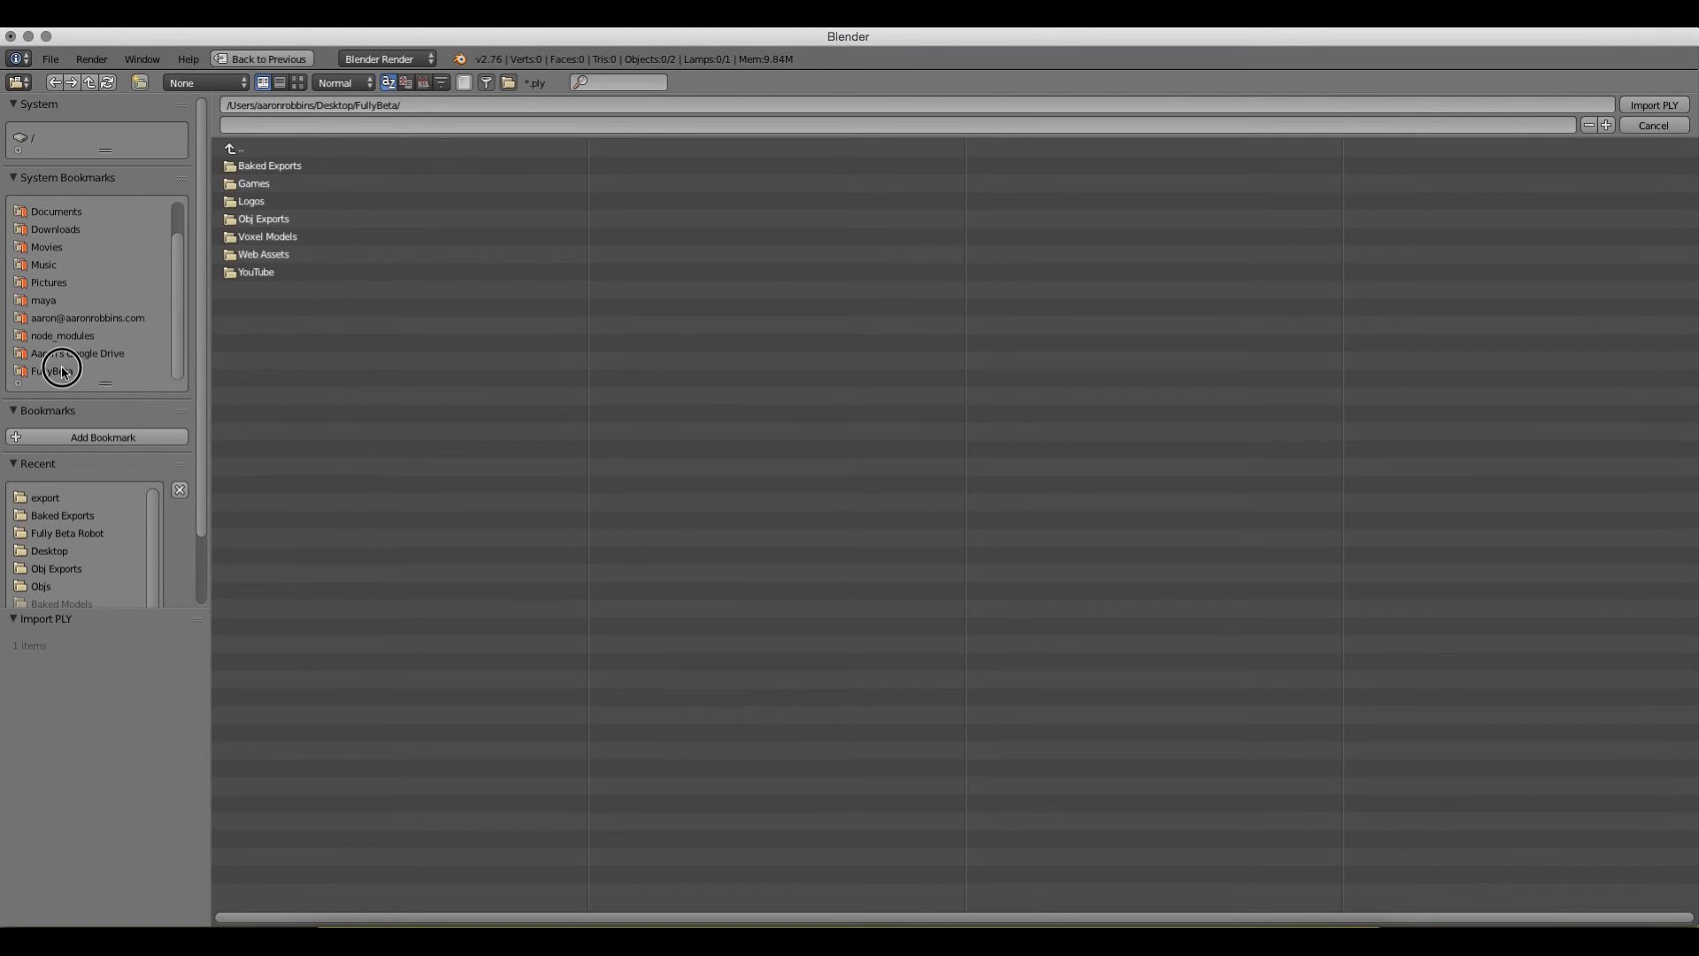
double_click(270, 167)
left_click(269, 309)
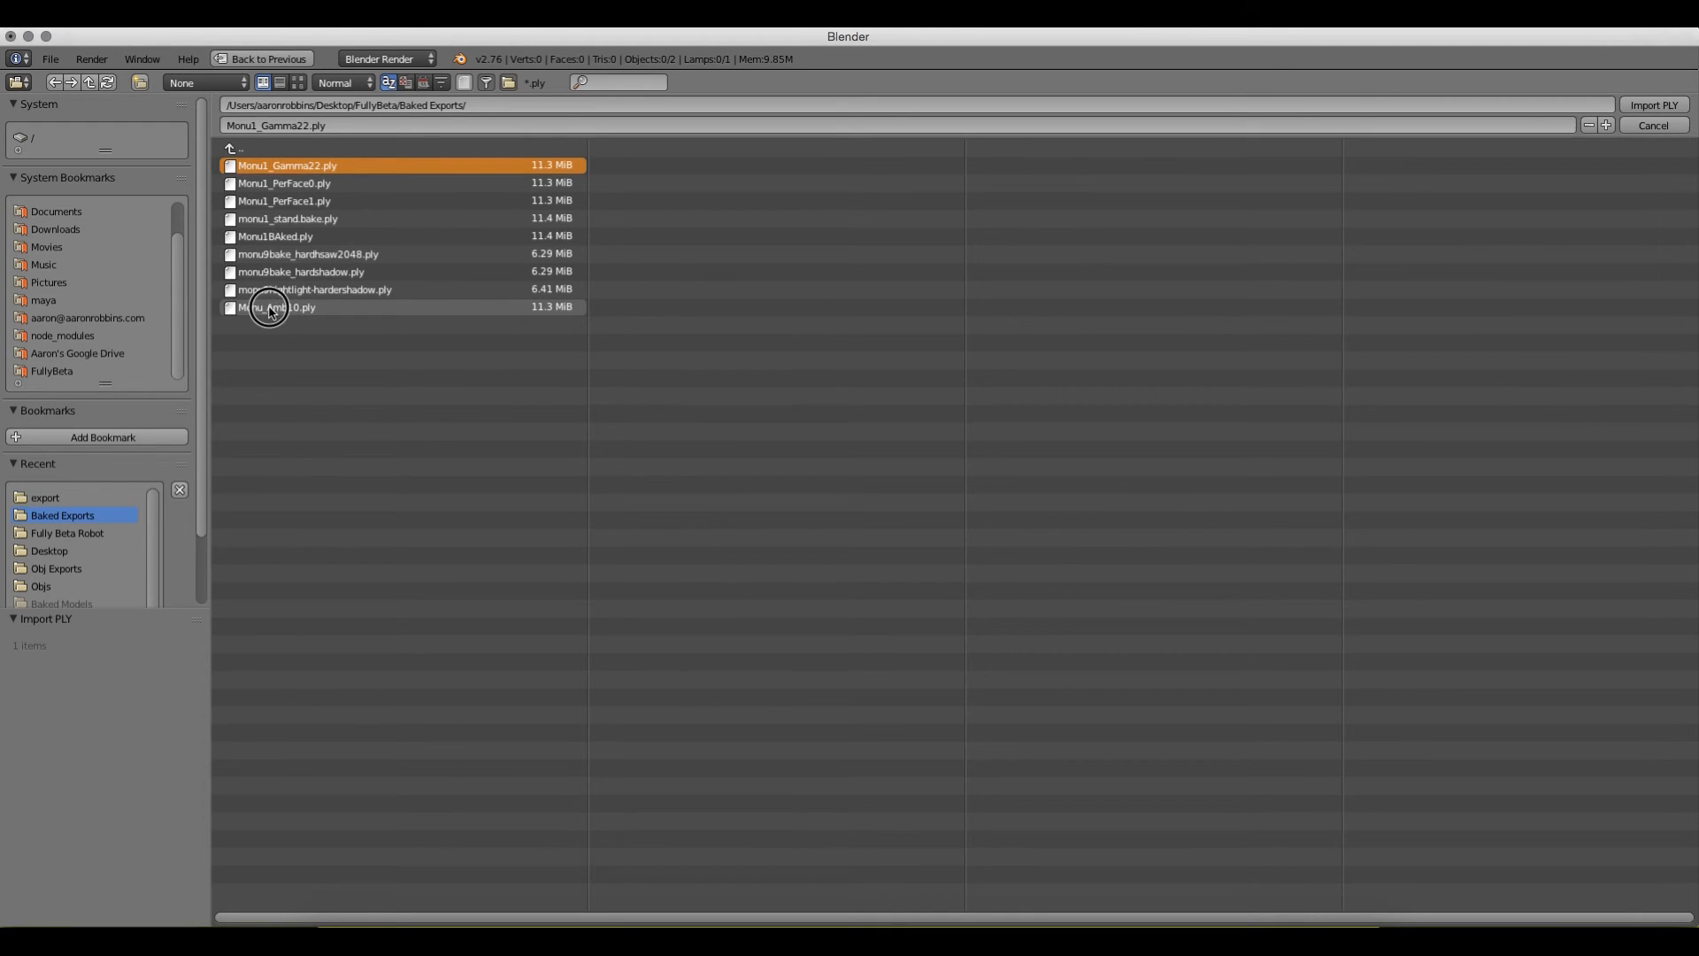
left_click(290, 238)
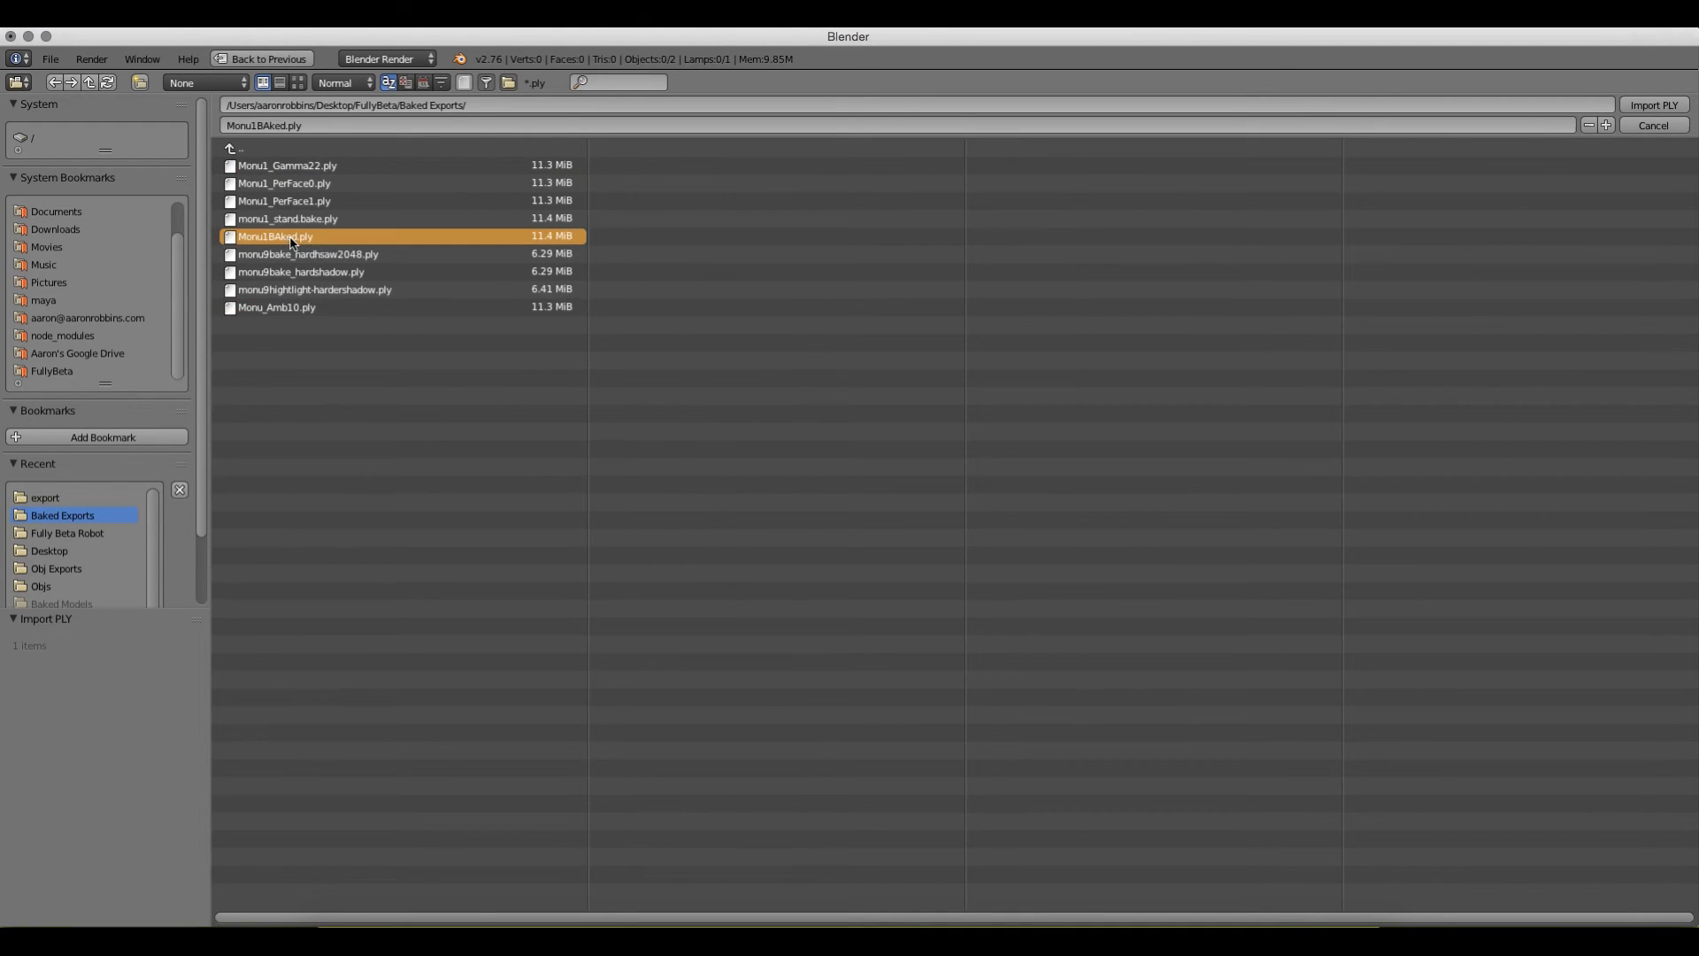
left_click(1661, 108)
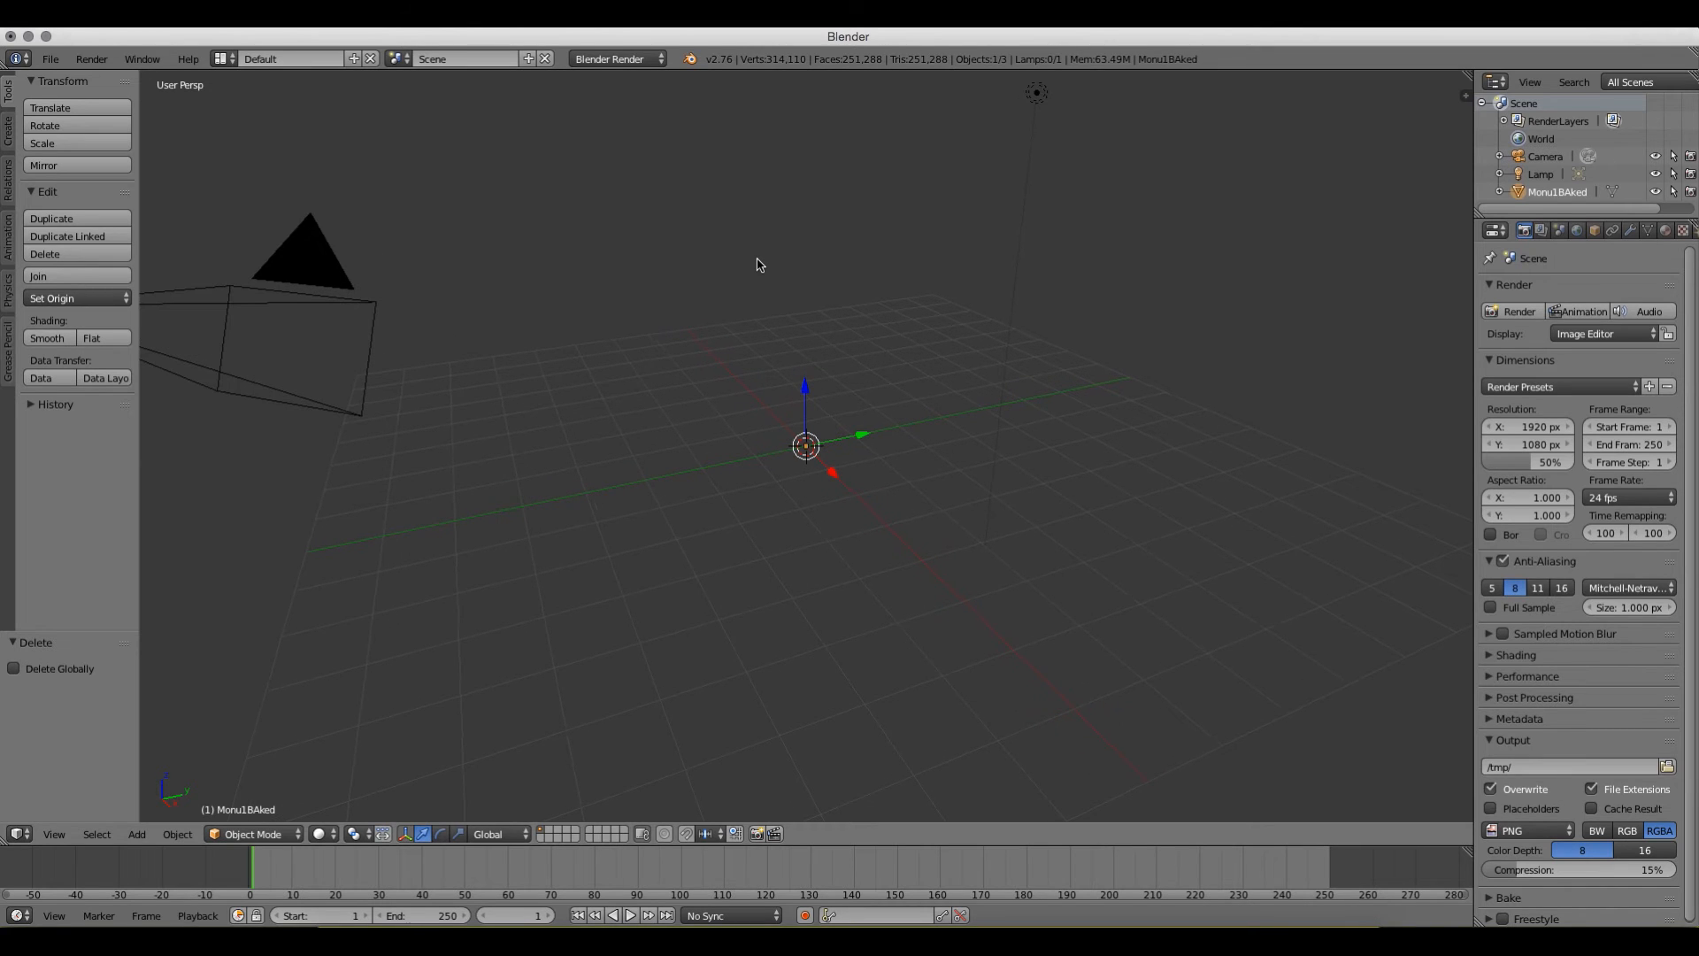
- Locate the imported castle in the 3D view and check its selection and its position relative to its origin
scroll(758, 266, "down", 6)
scroll(765, 269, "down", 5)
scroll(766, 271, "up", 4)
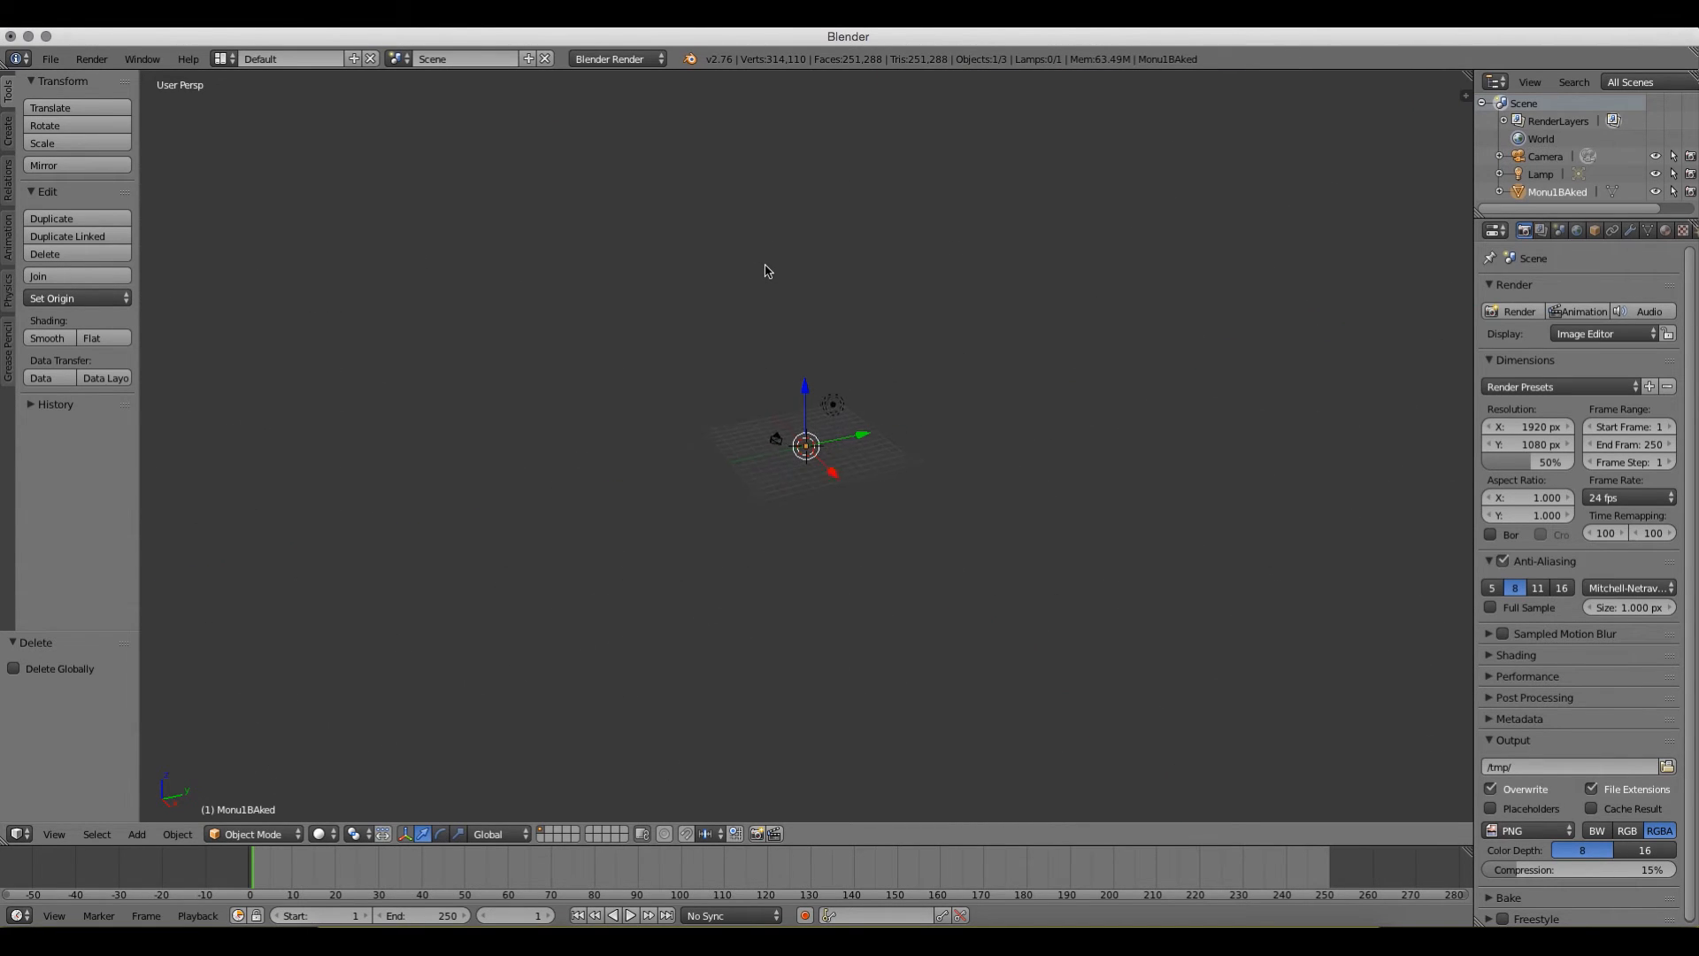
scroll(766, 272, "down", 3)
scroll(767, 271, "up", 10)
scroll(766, 272, "down", 15)
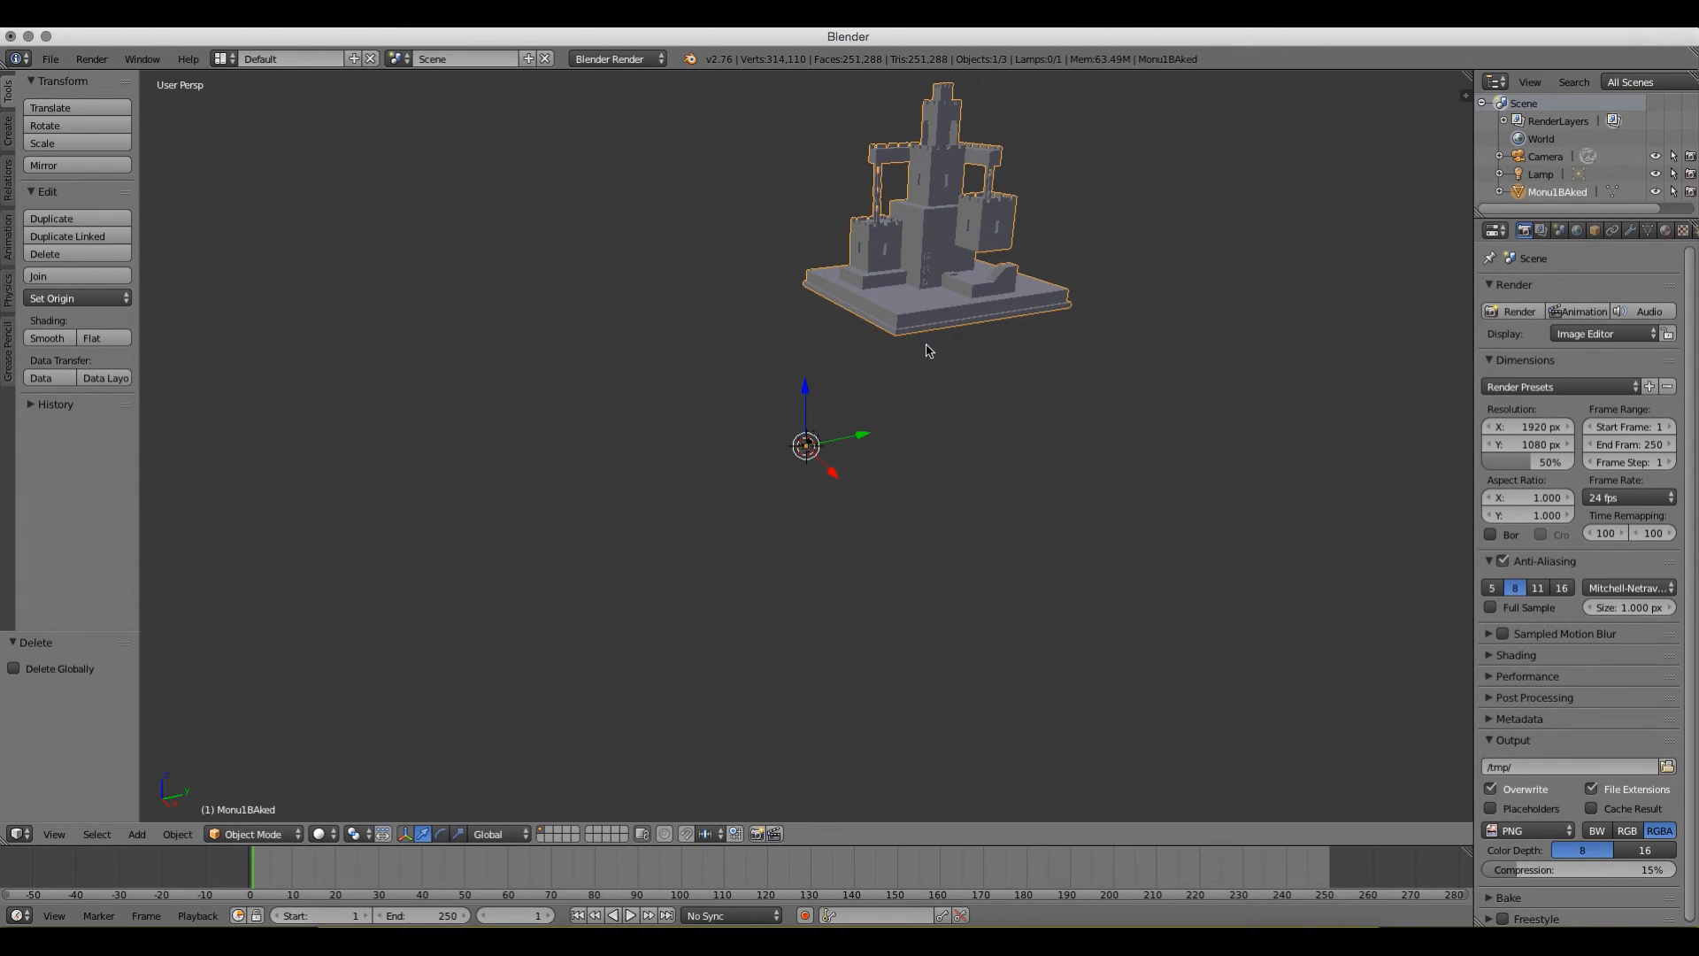
key("a")
key("a")
key("a")
key("a")
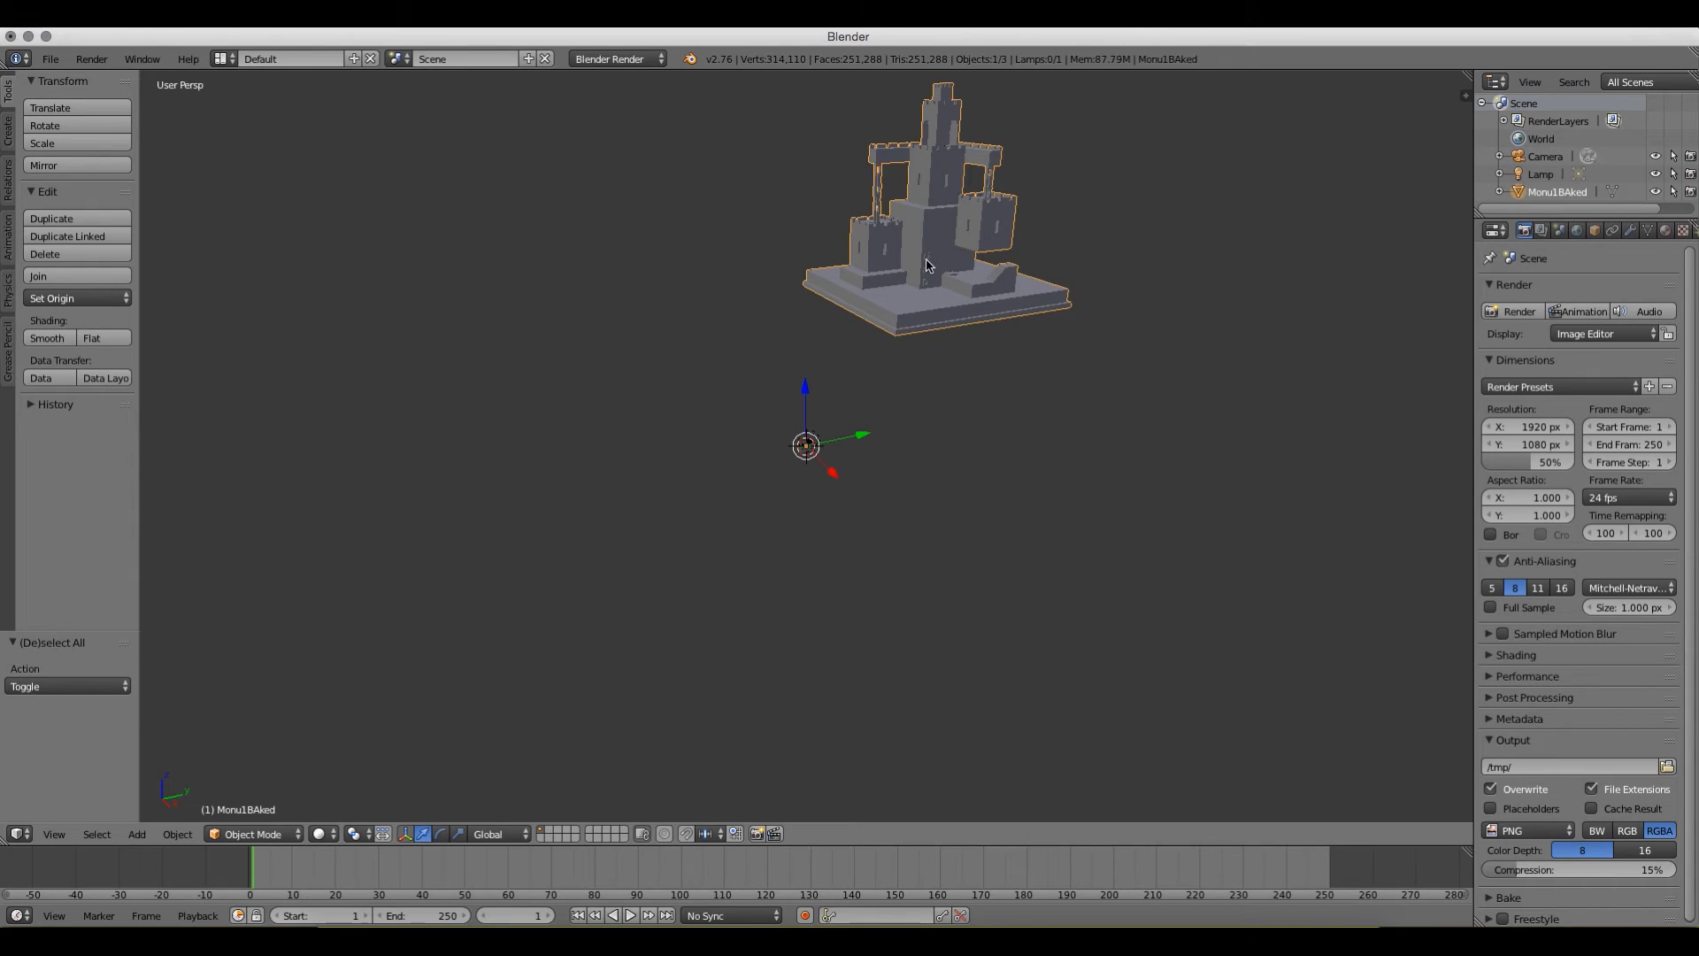
- Move the castle's geometry to its origin with the Geometry to Origin option
left_click(74, 301)
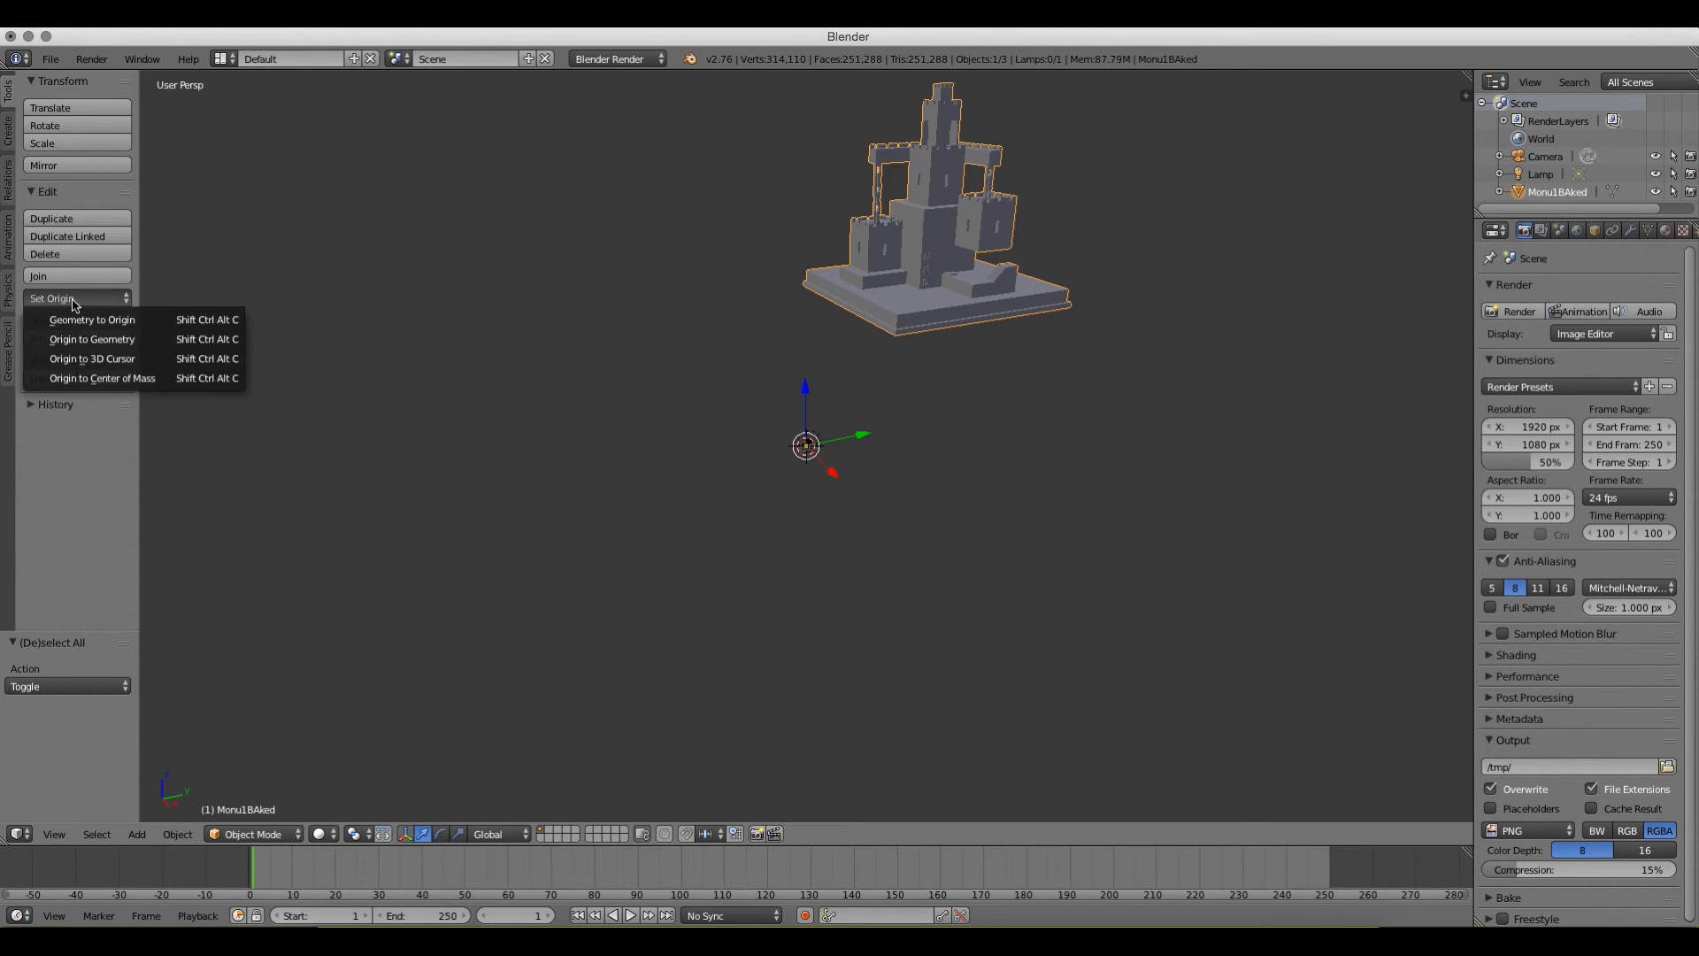
left_click(99, 341)
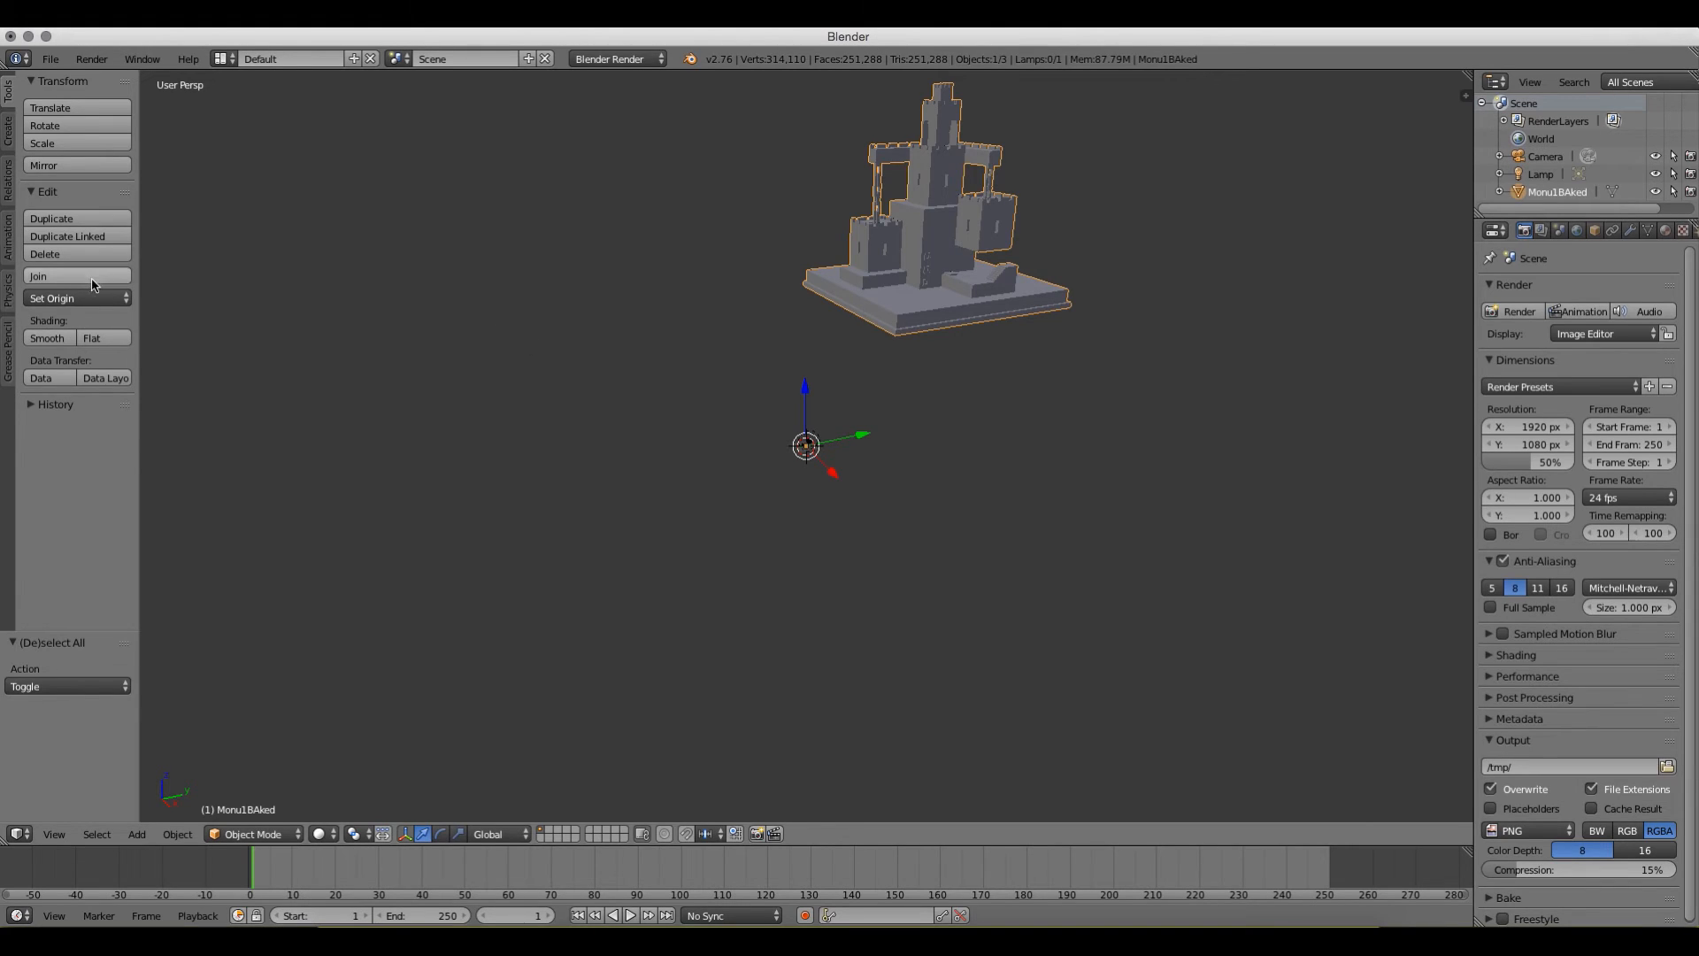
left_click(72, 298)
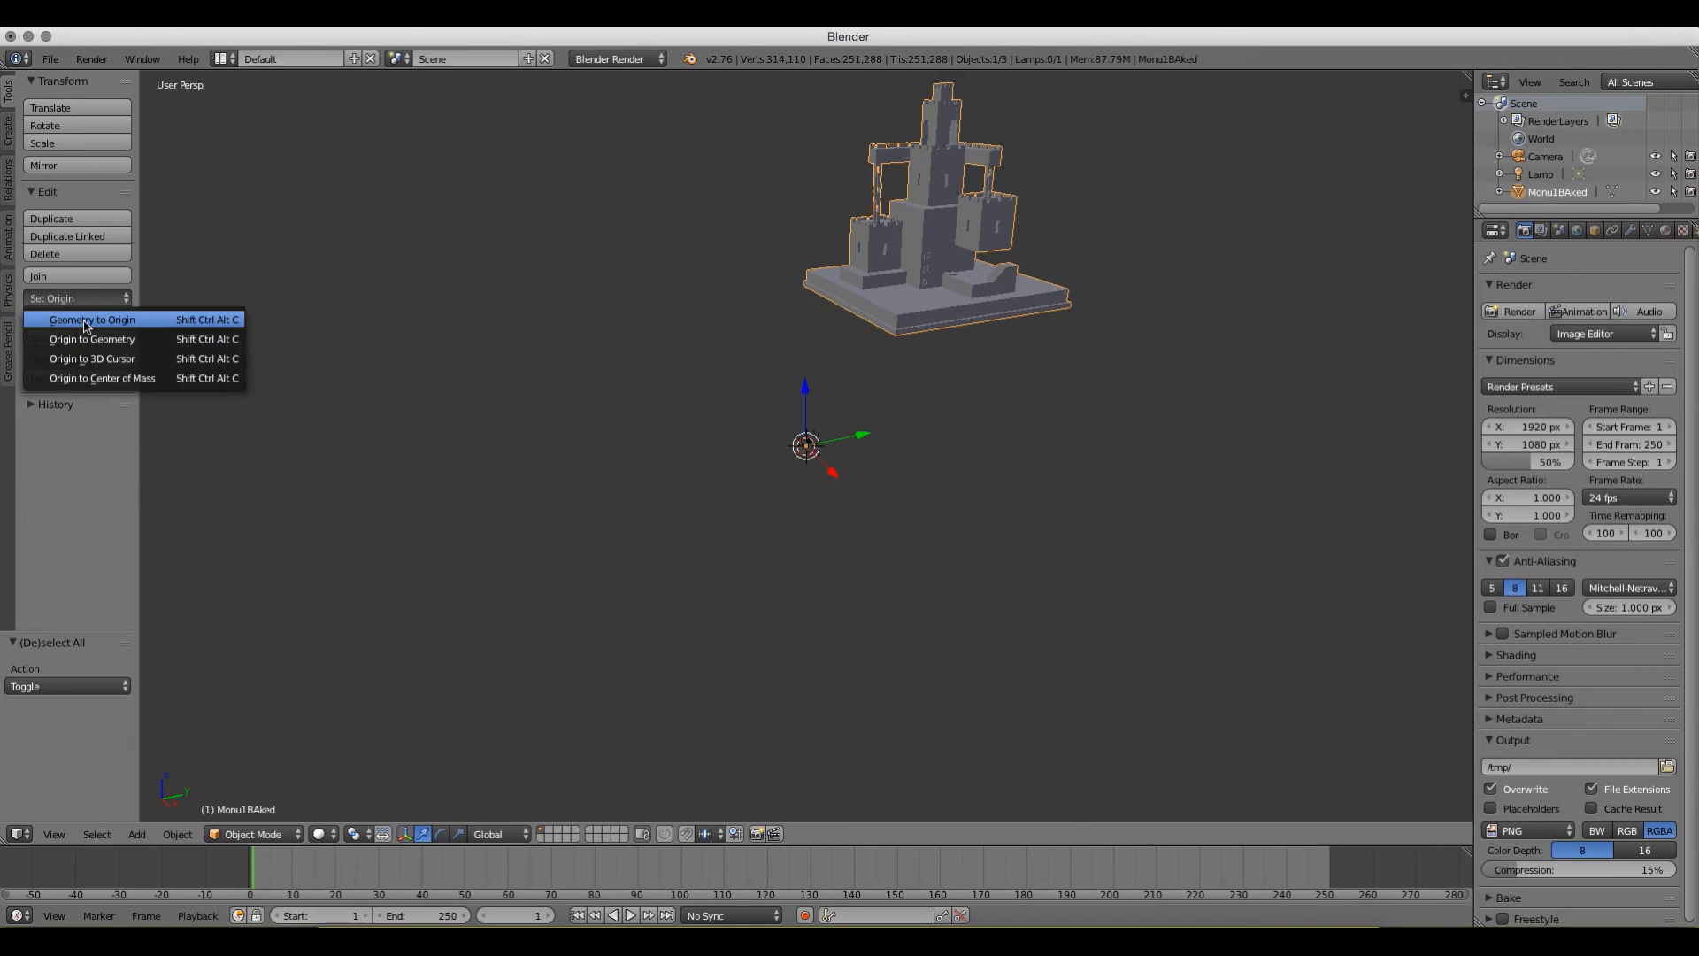
left_click(86, 321)
scroll(727, 454, "up", 7)
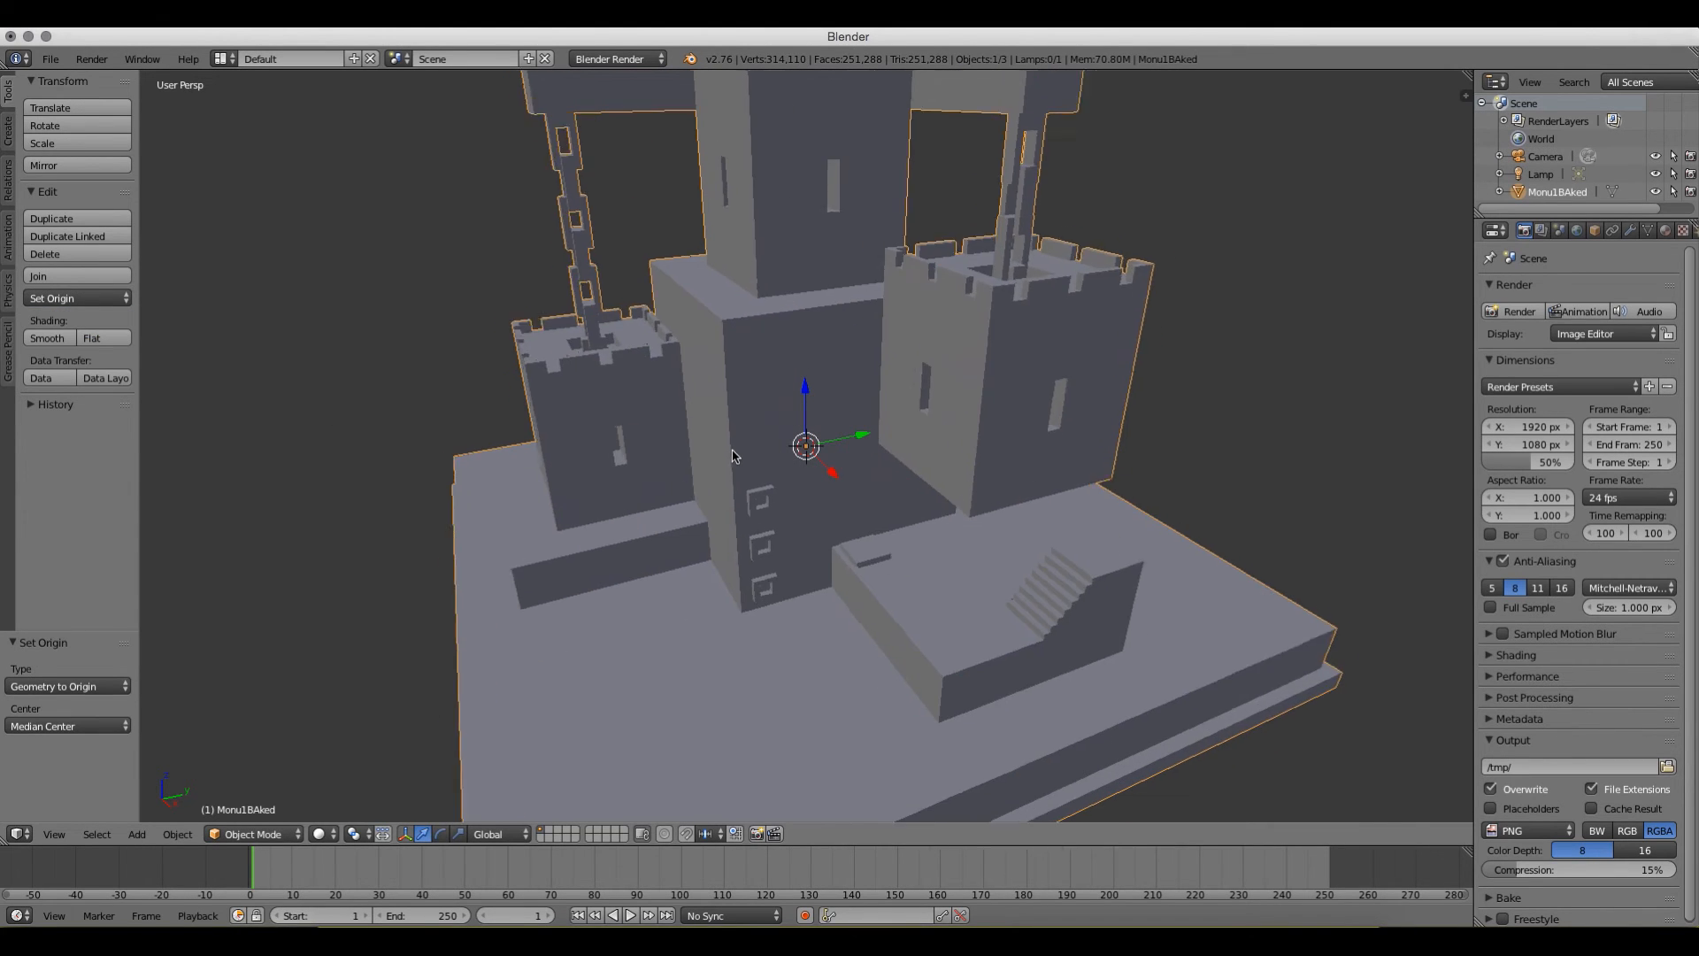
- Set the 3D view's viewport shading to Material for the whole castle
scroll(727, 448, "down", 1)
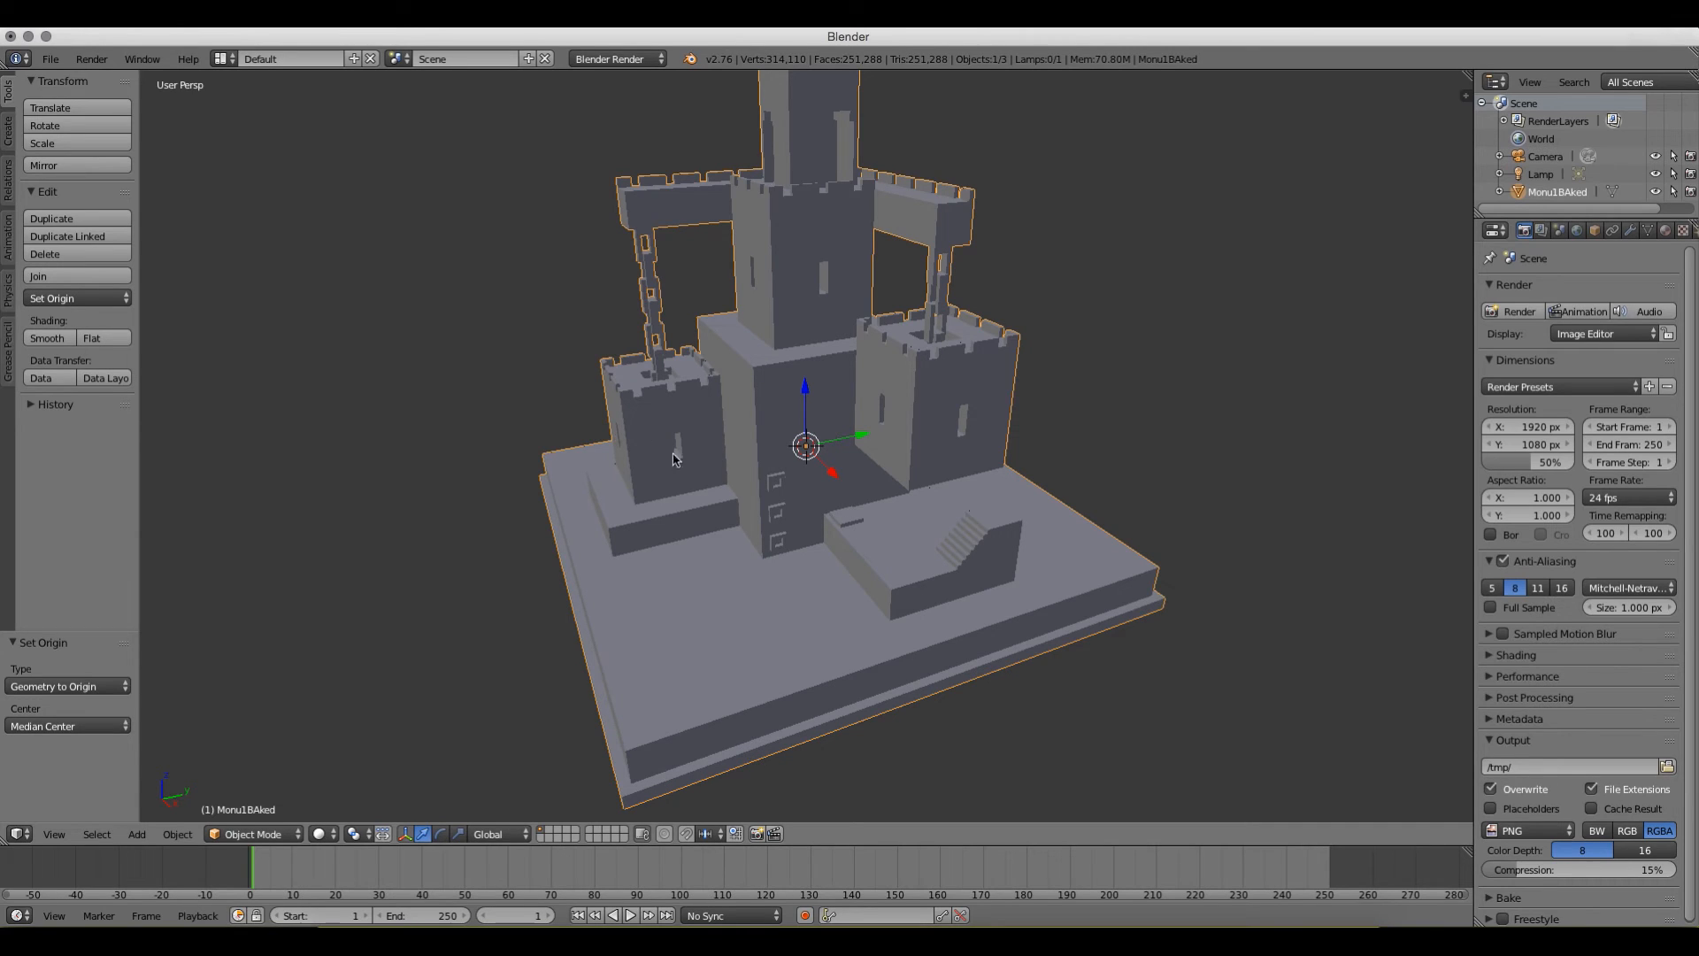
left_click(323, 834)
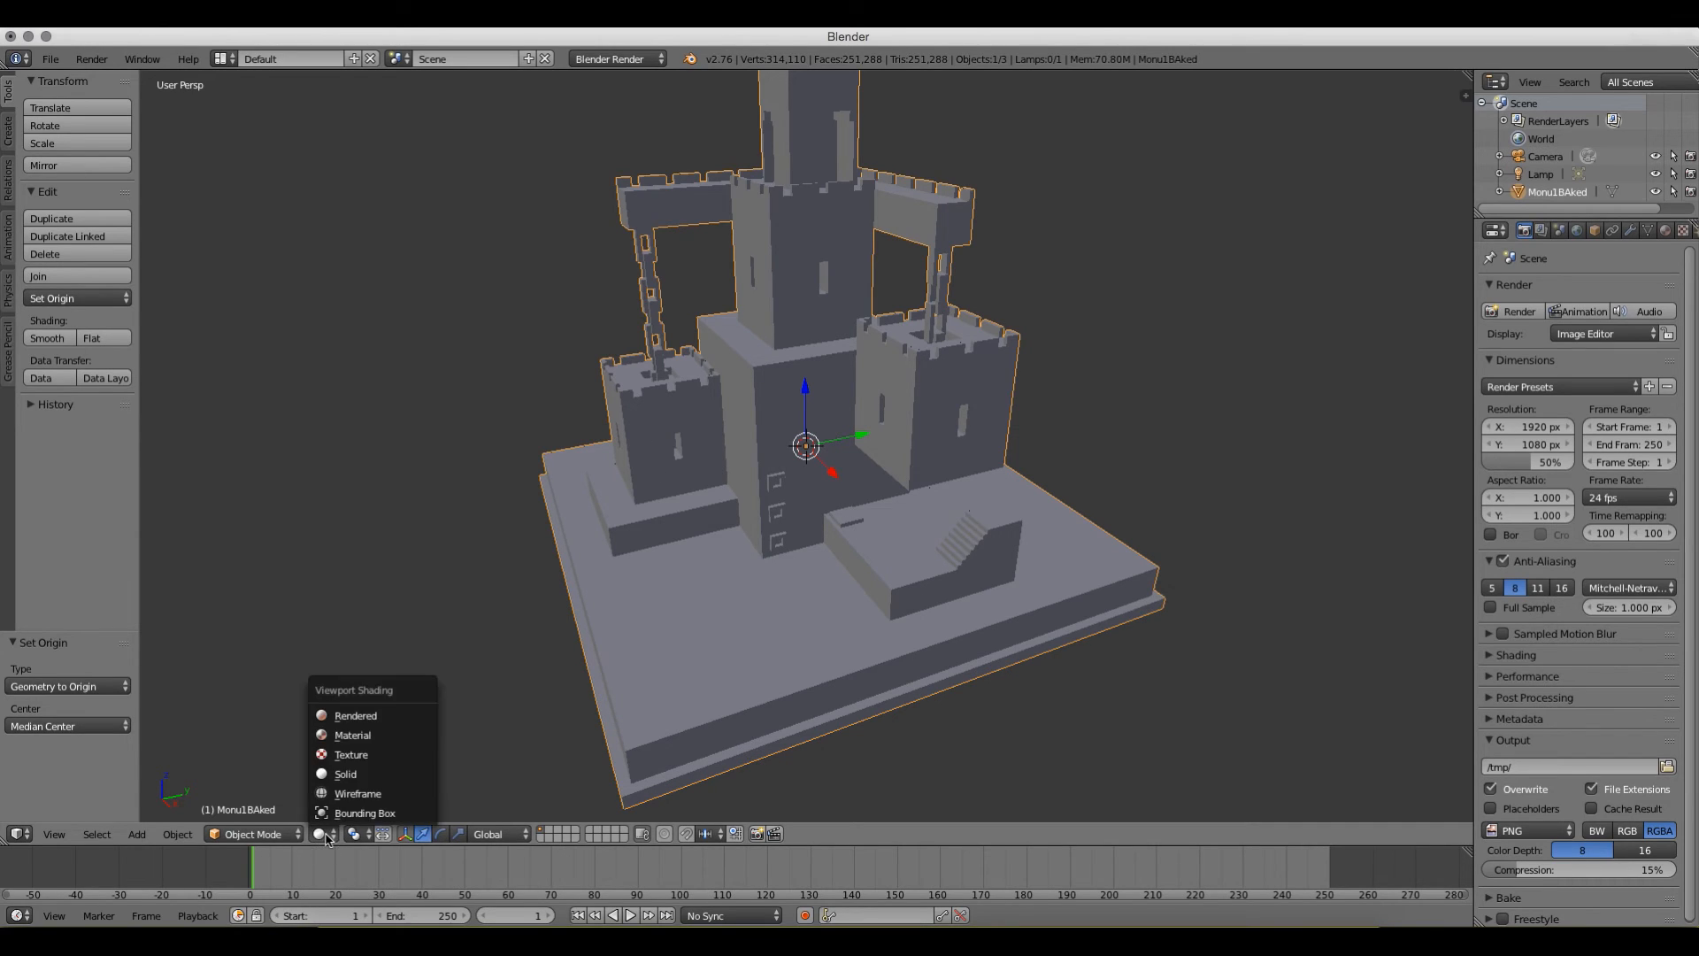
left_click(352, 736)
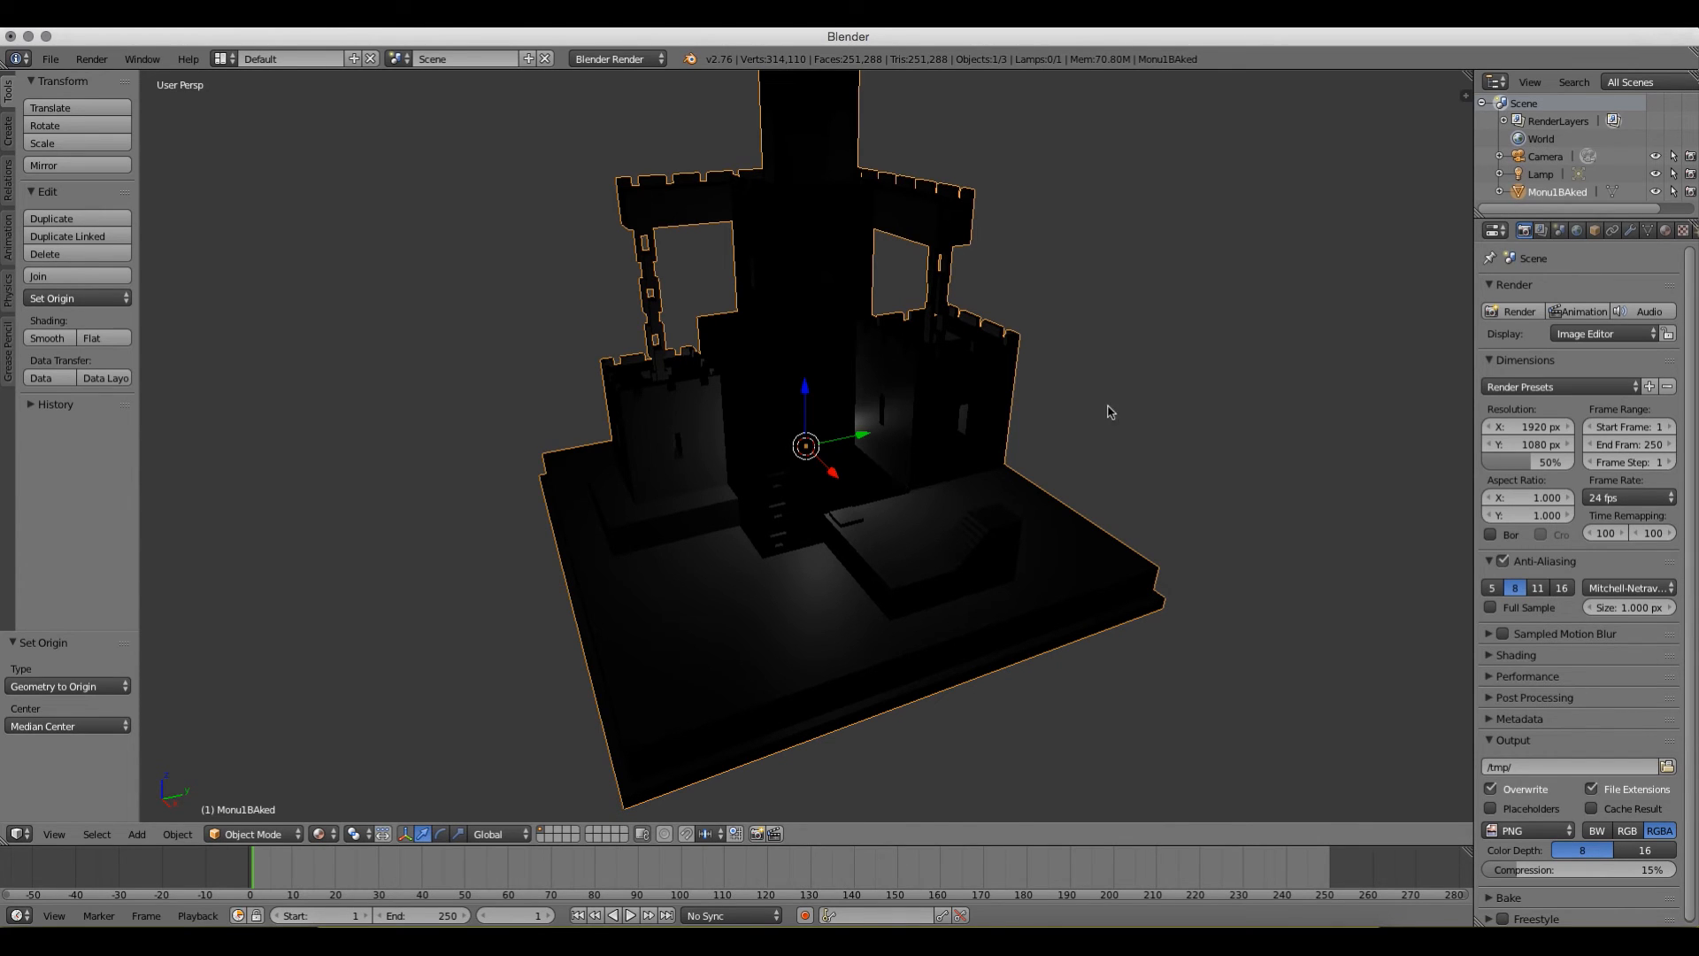
- Change the scene's lamp to the Hemi type and shift it about -2.08 along the Y axis
left_click(1538, 176)
left_click(1630, 231)
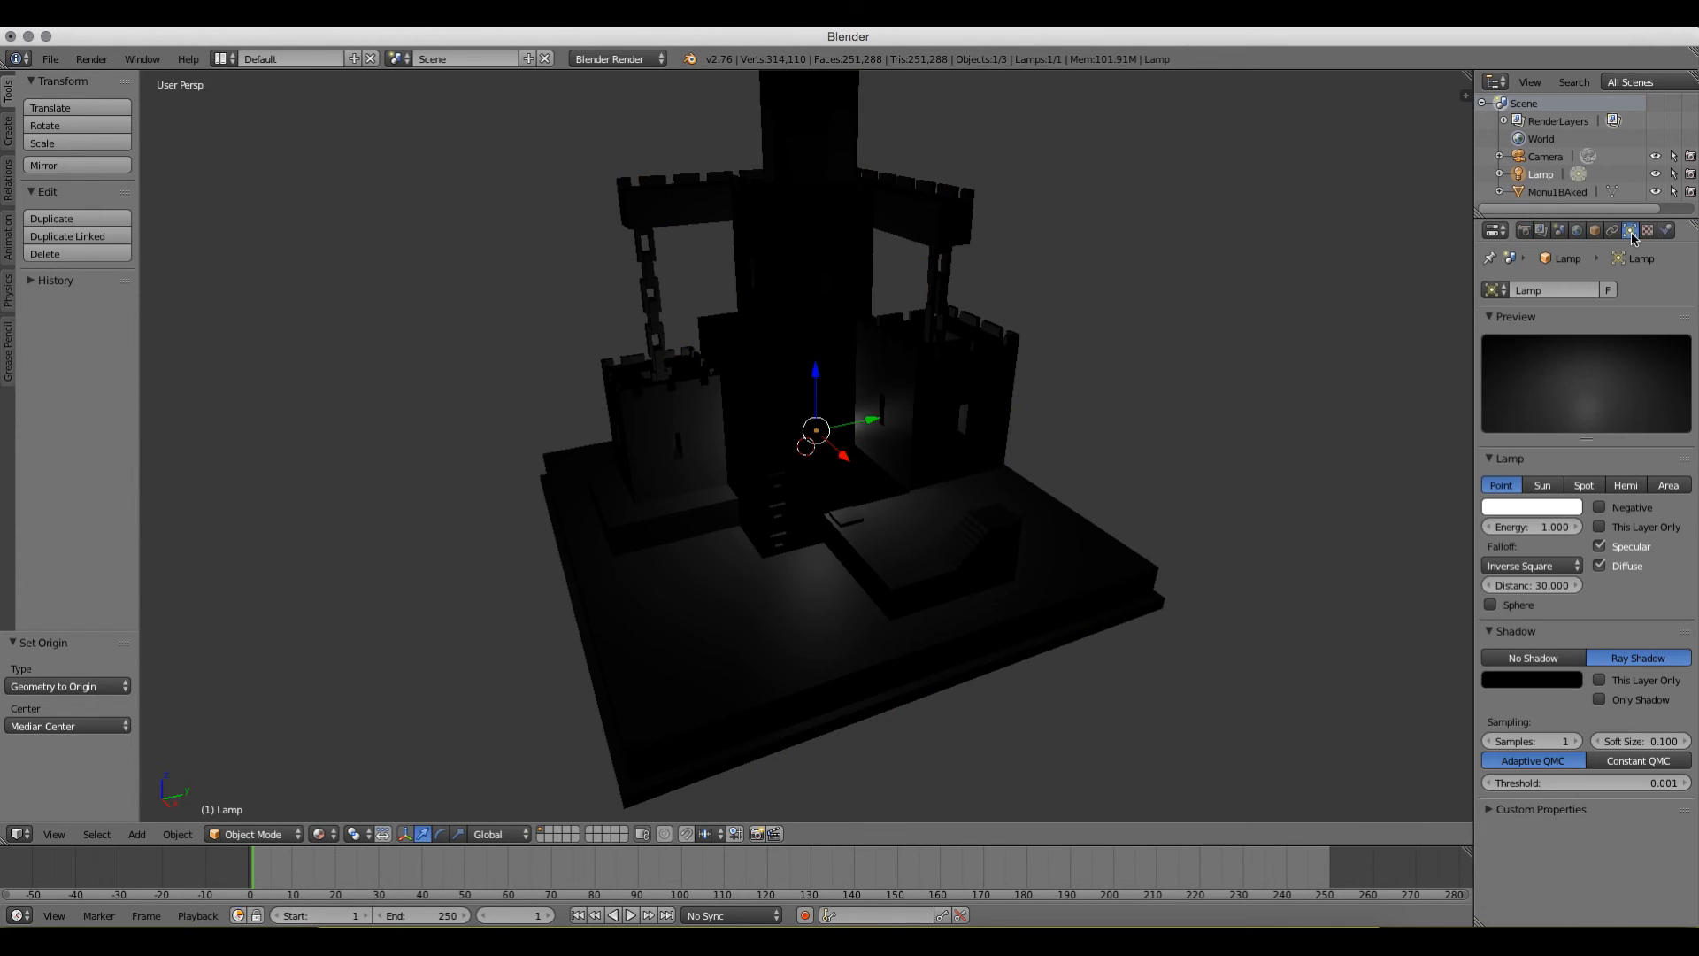
left_click(1626, 485)
left_click_drag(871, 424, 864, 424)
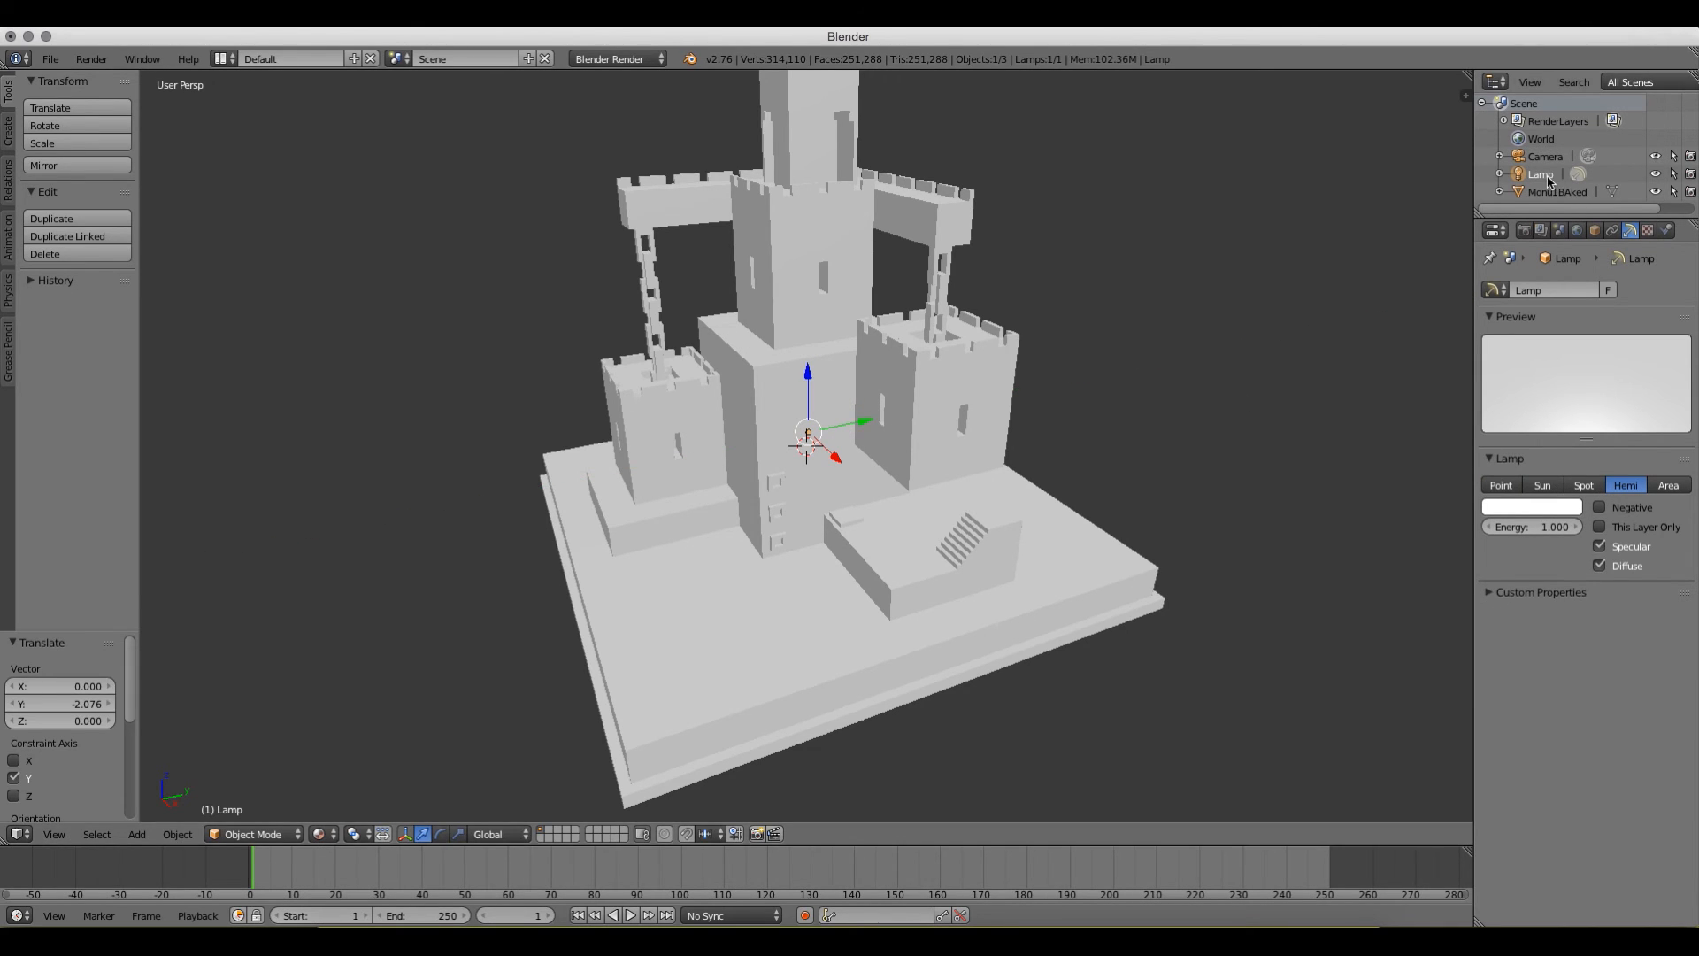
- Delete the lamp from the scene
key("x")
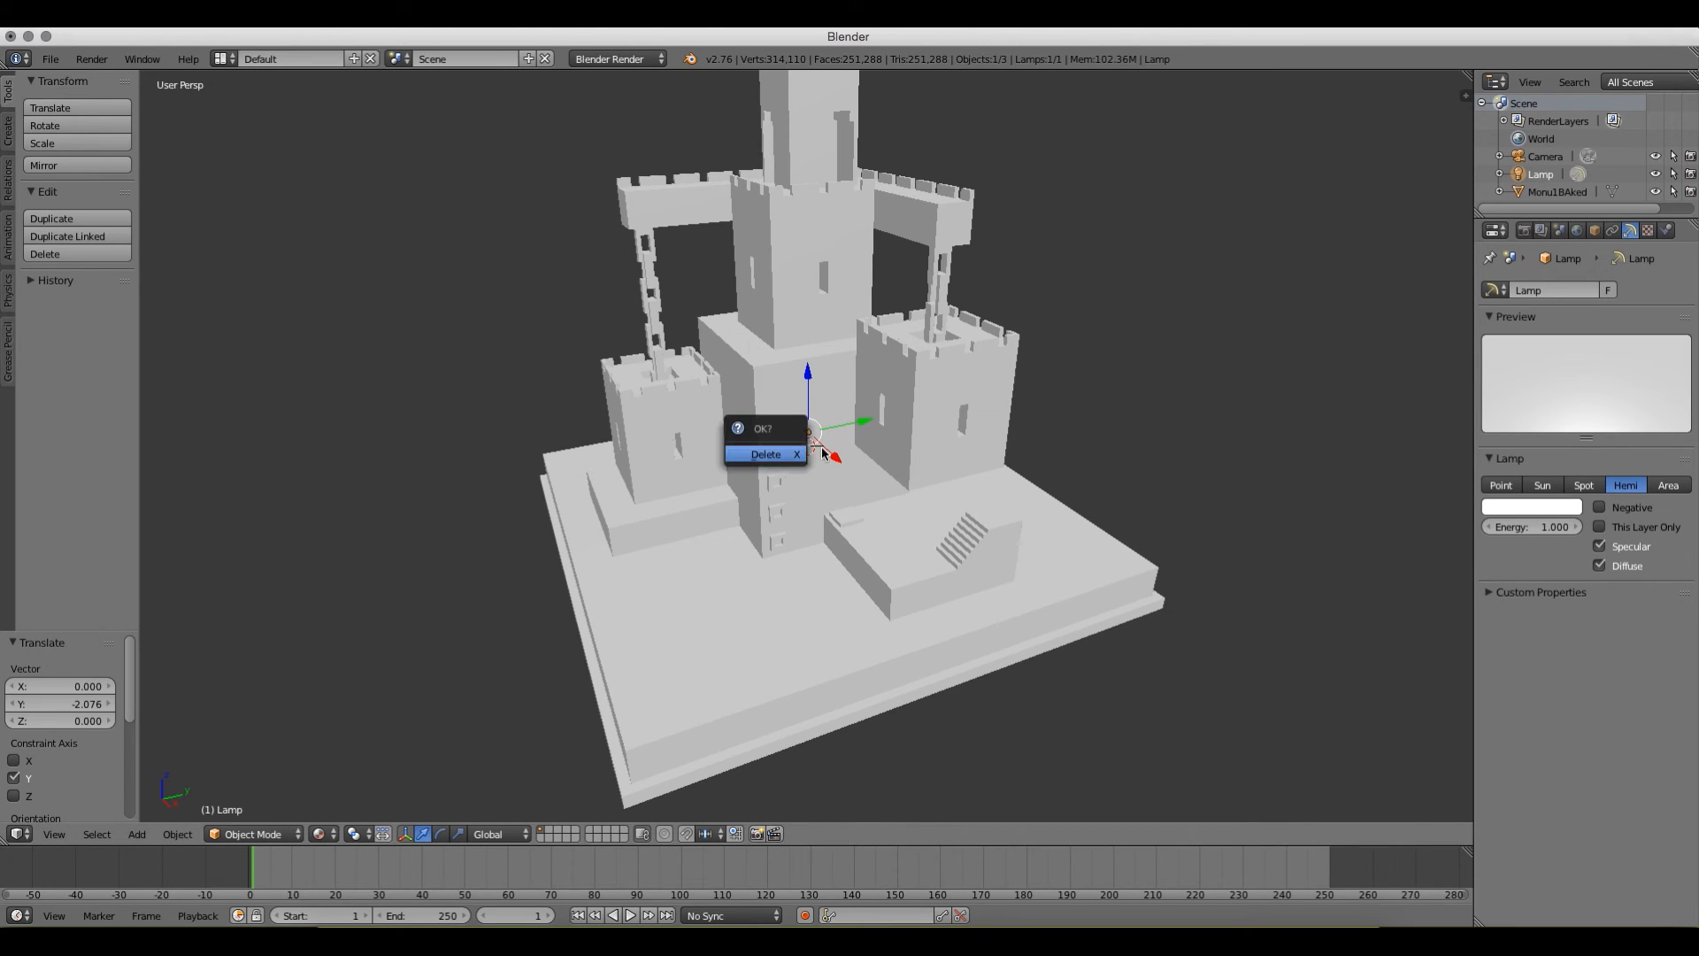
left_click(774, 458)
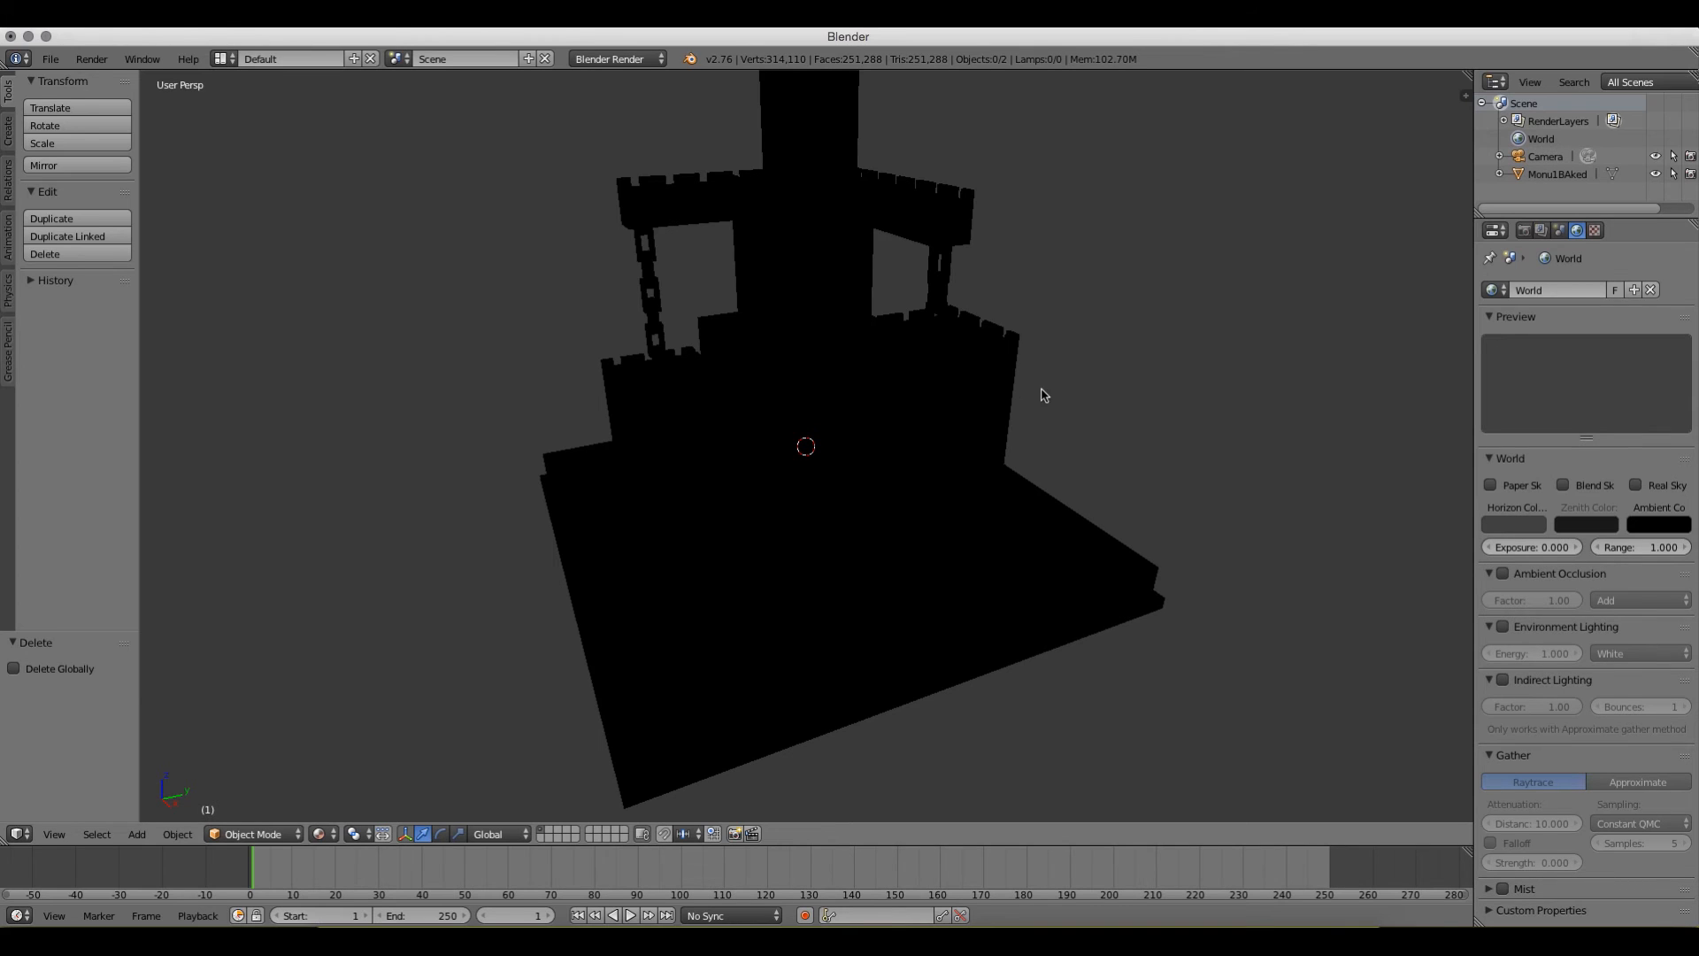
- Select the castle mesh and add a new material to it
right_click(926, 361)
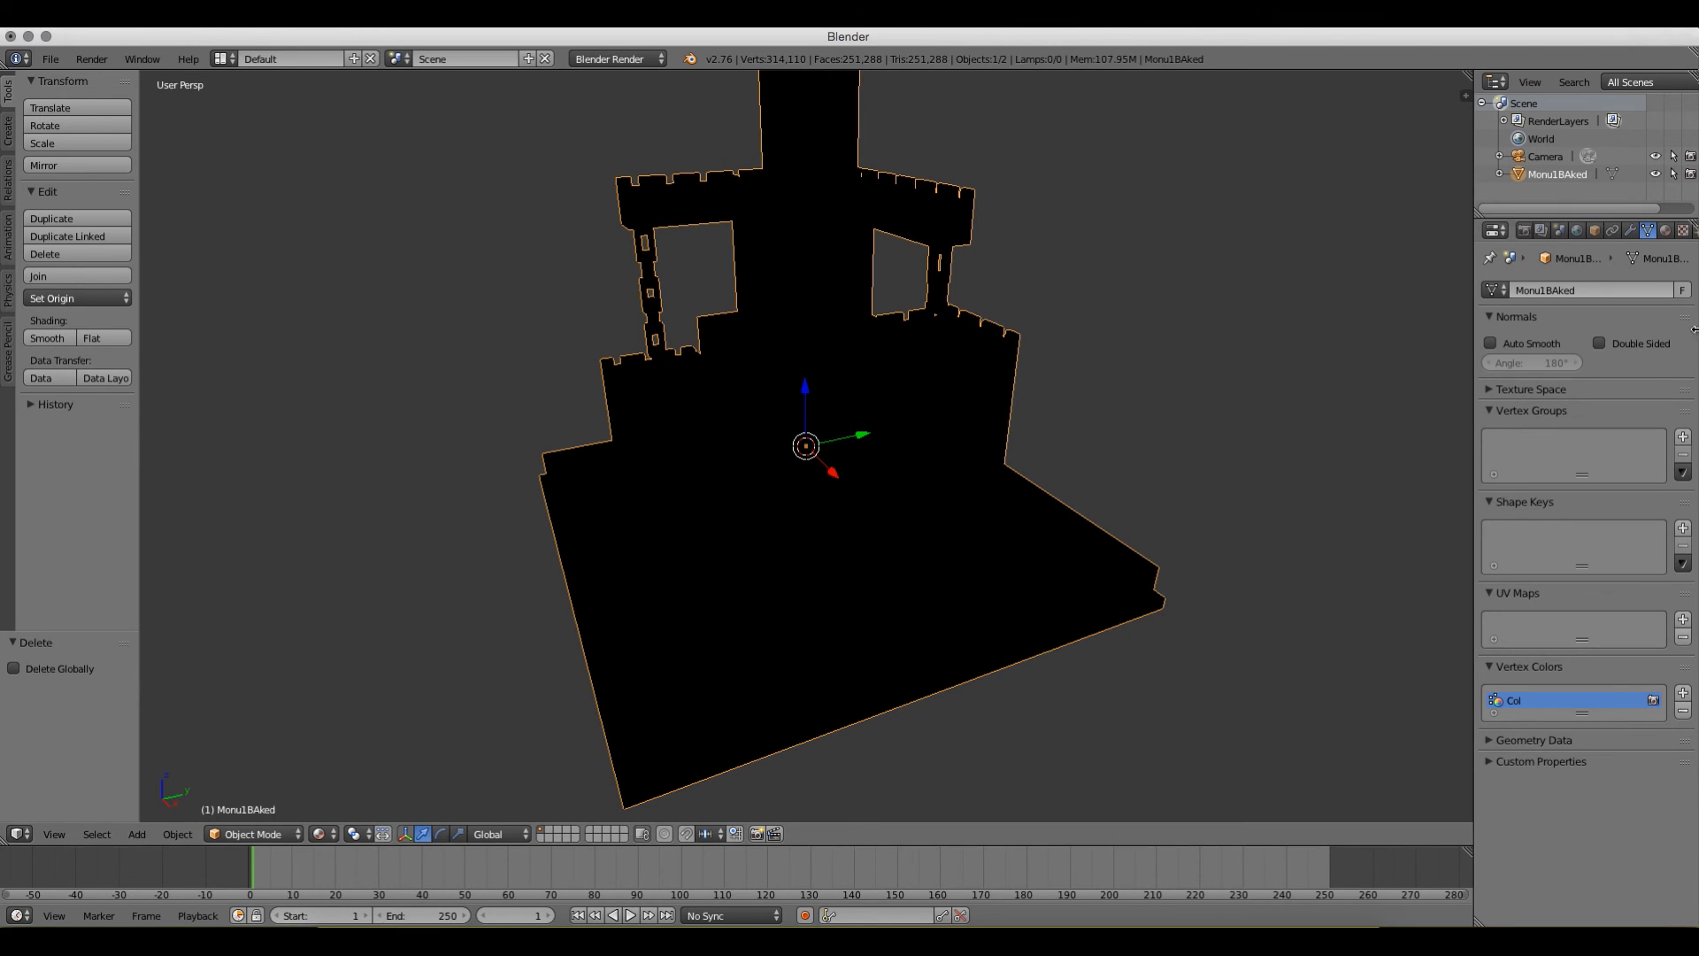
left_click(1667, 232)
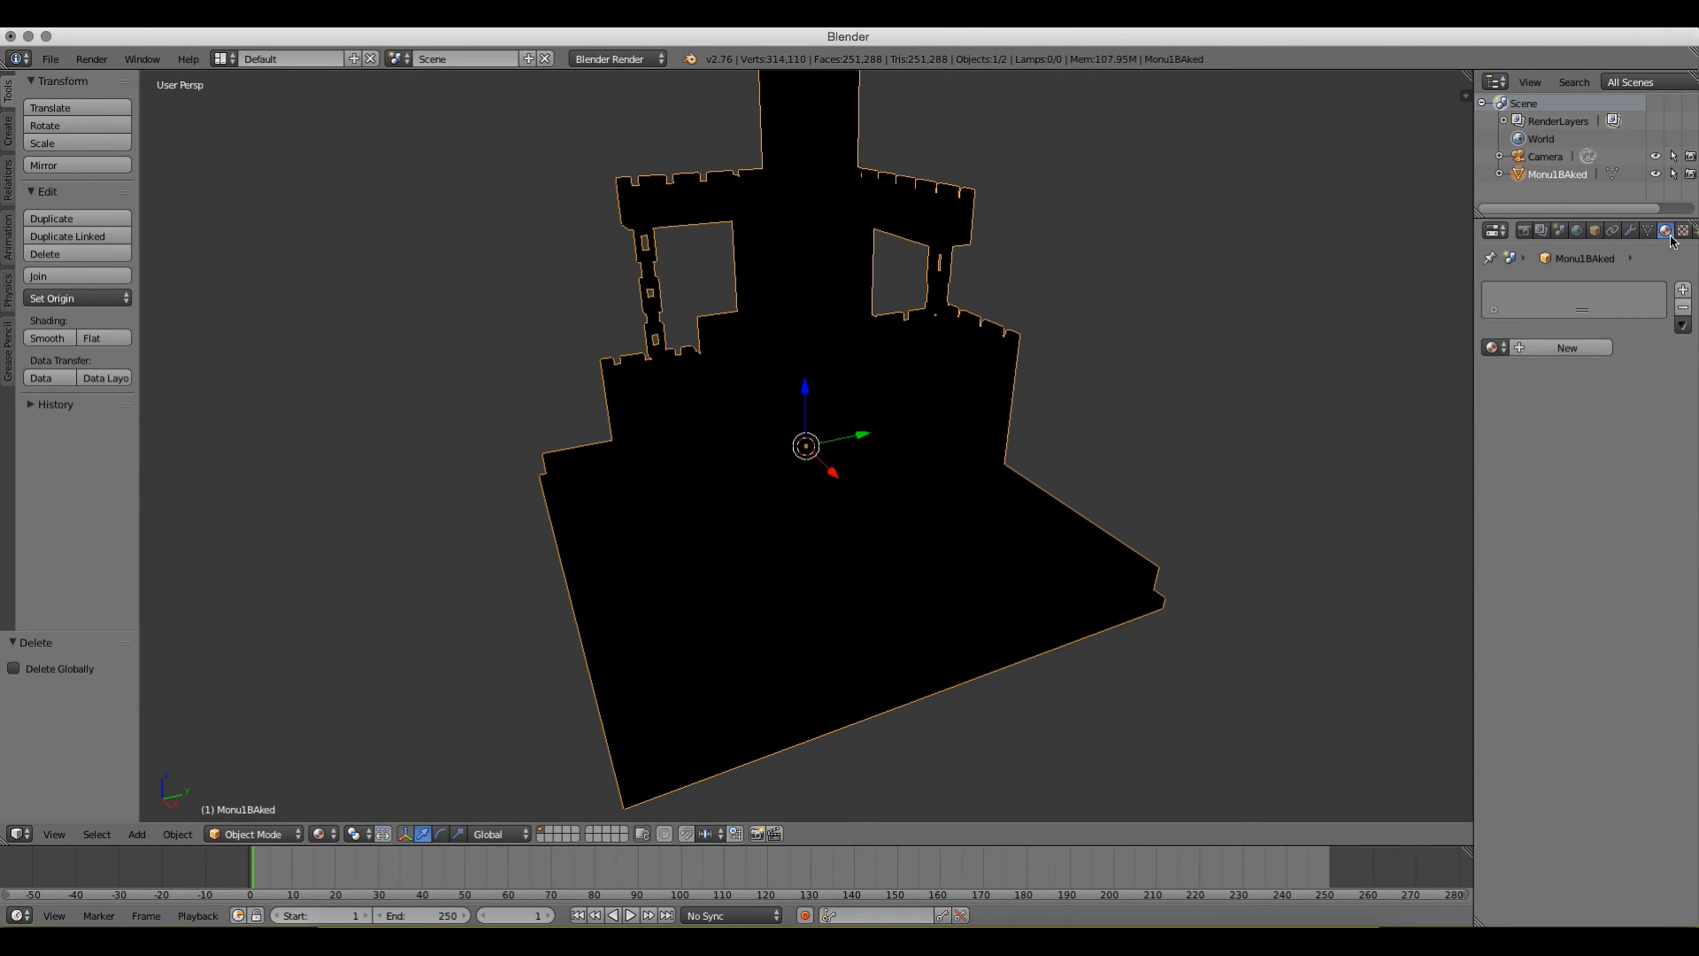
left_click(1547, 349)
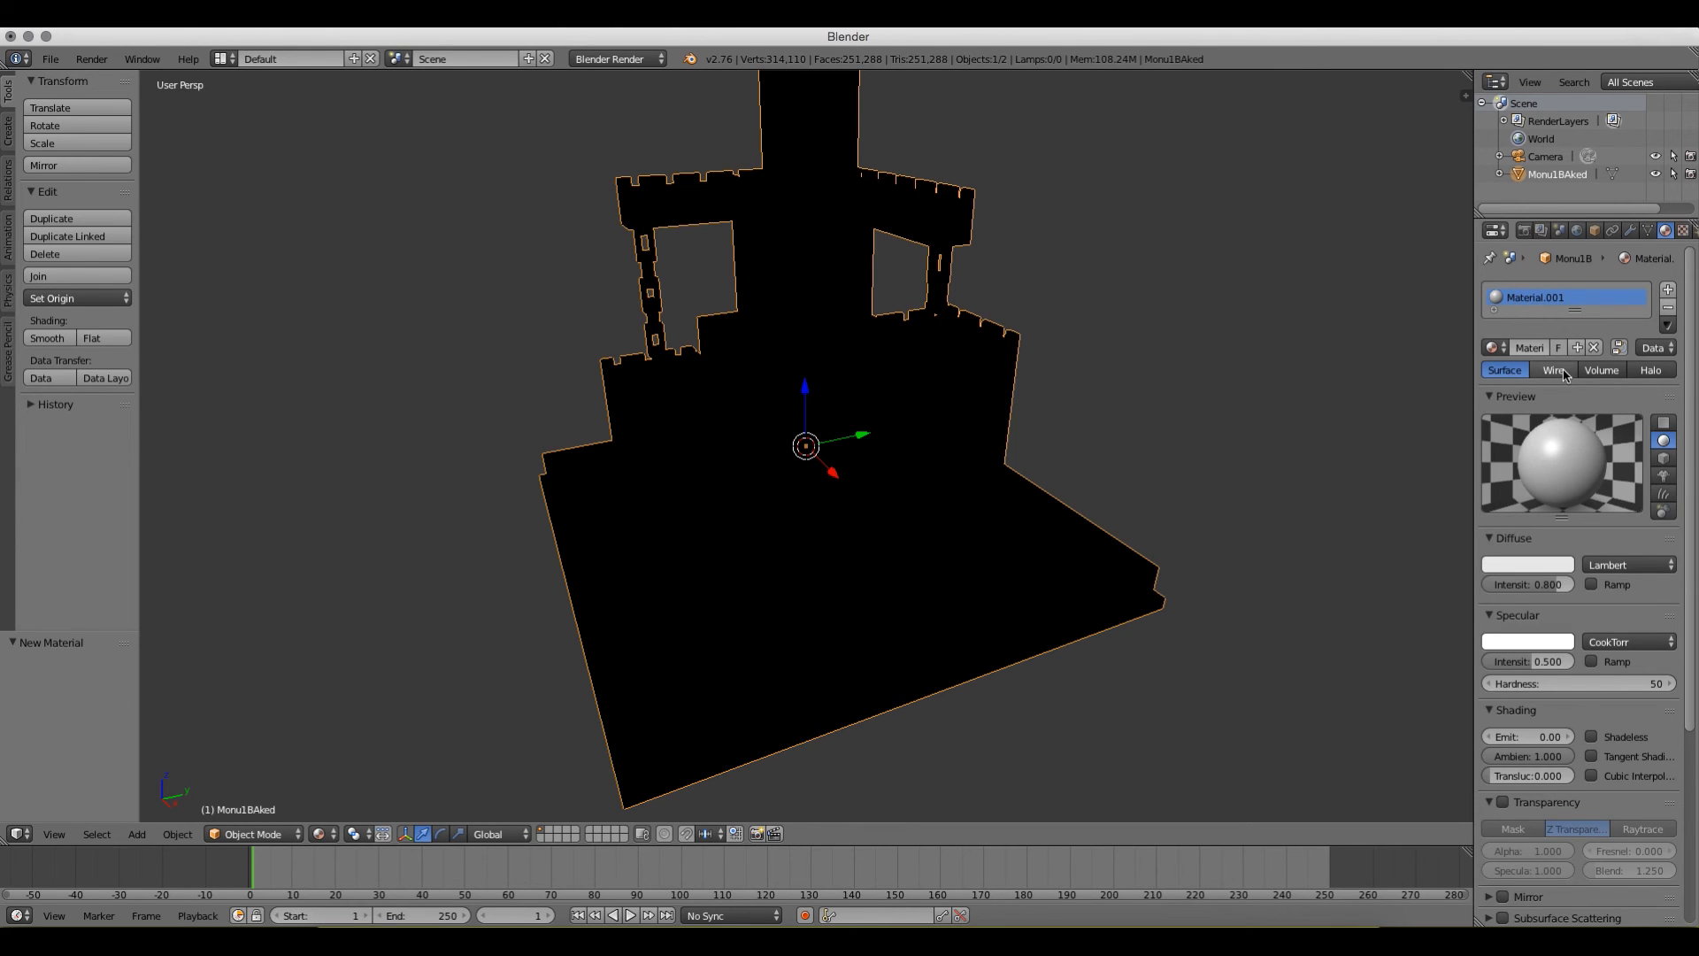
- Enable Shadeless shading and the Vertex Color Paint option on the castle's material
scroll(1623, 676, "down", 8)
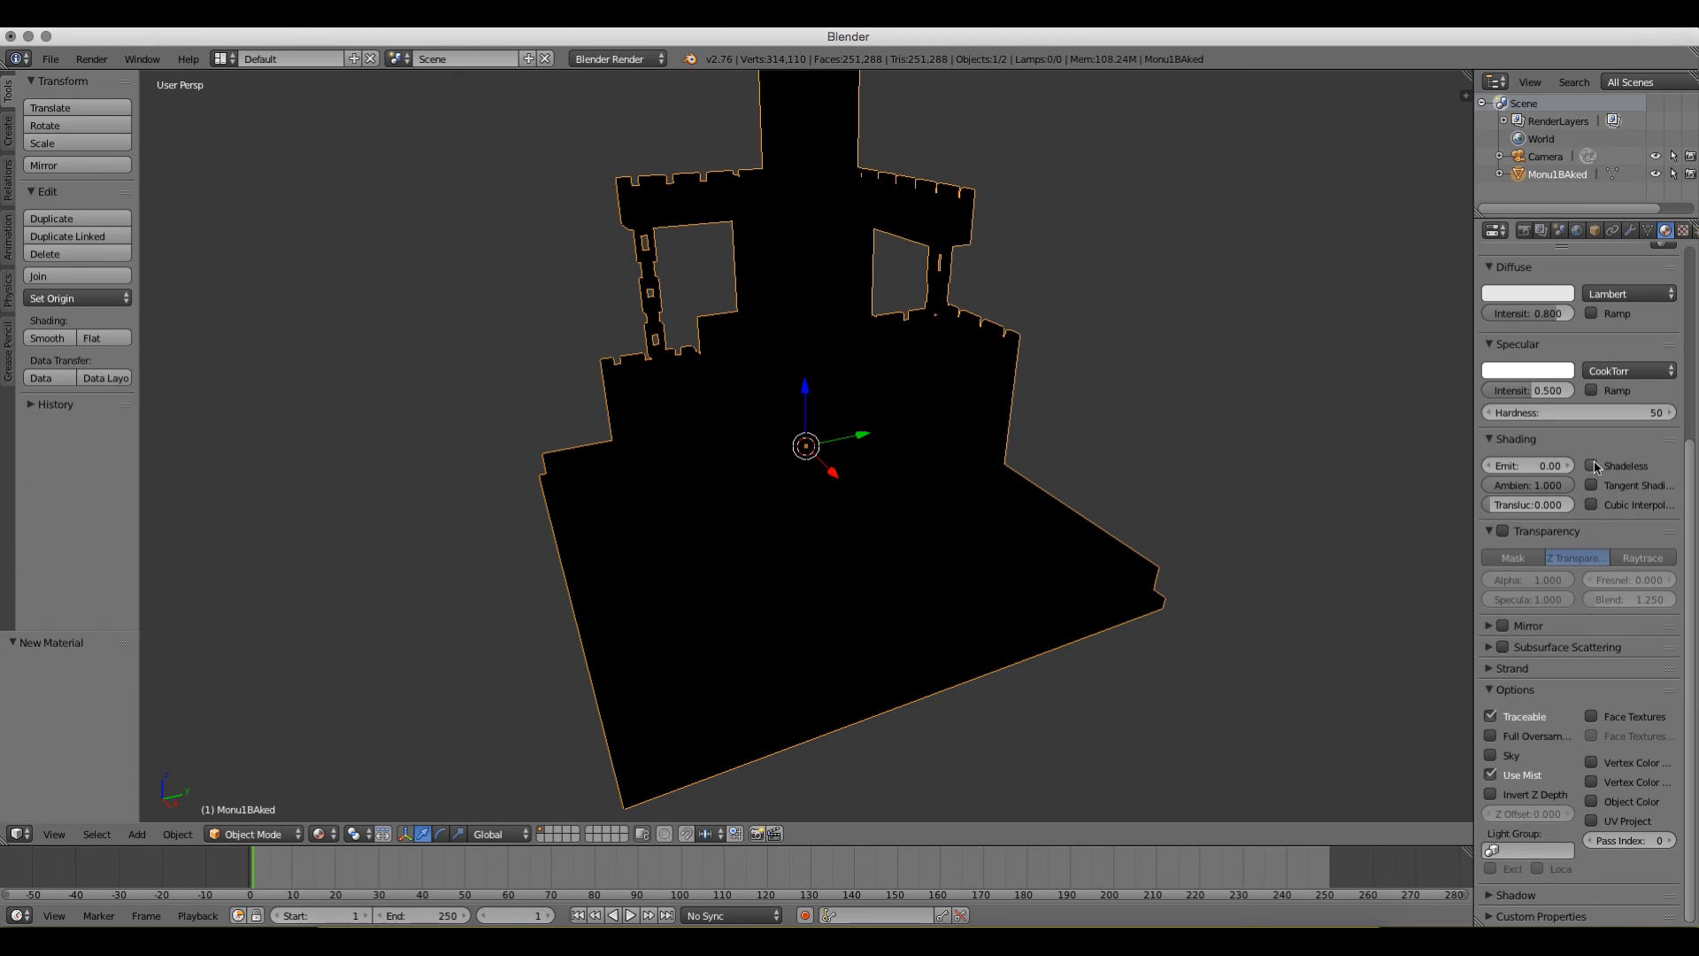
left_click(1592, 465)
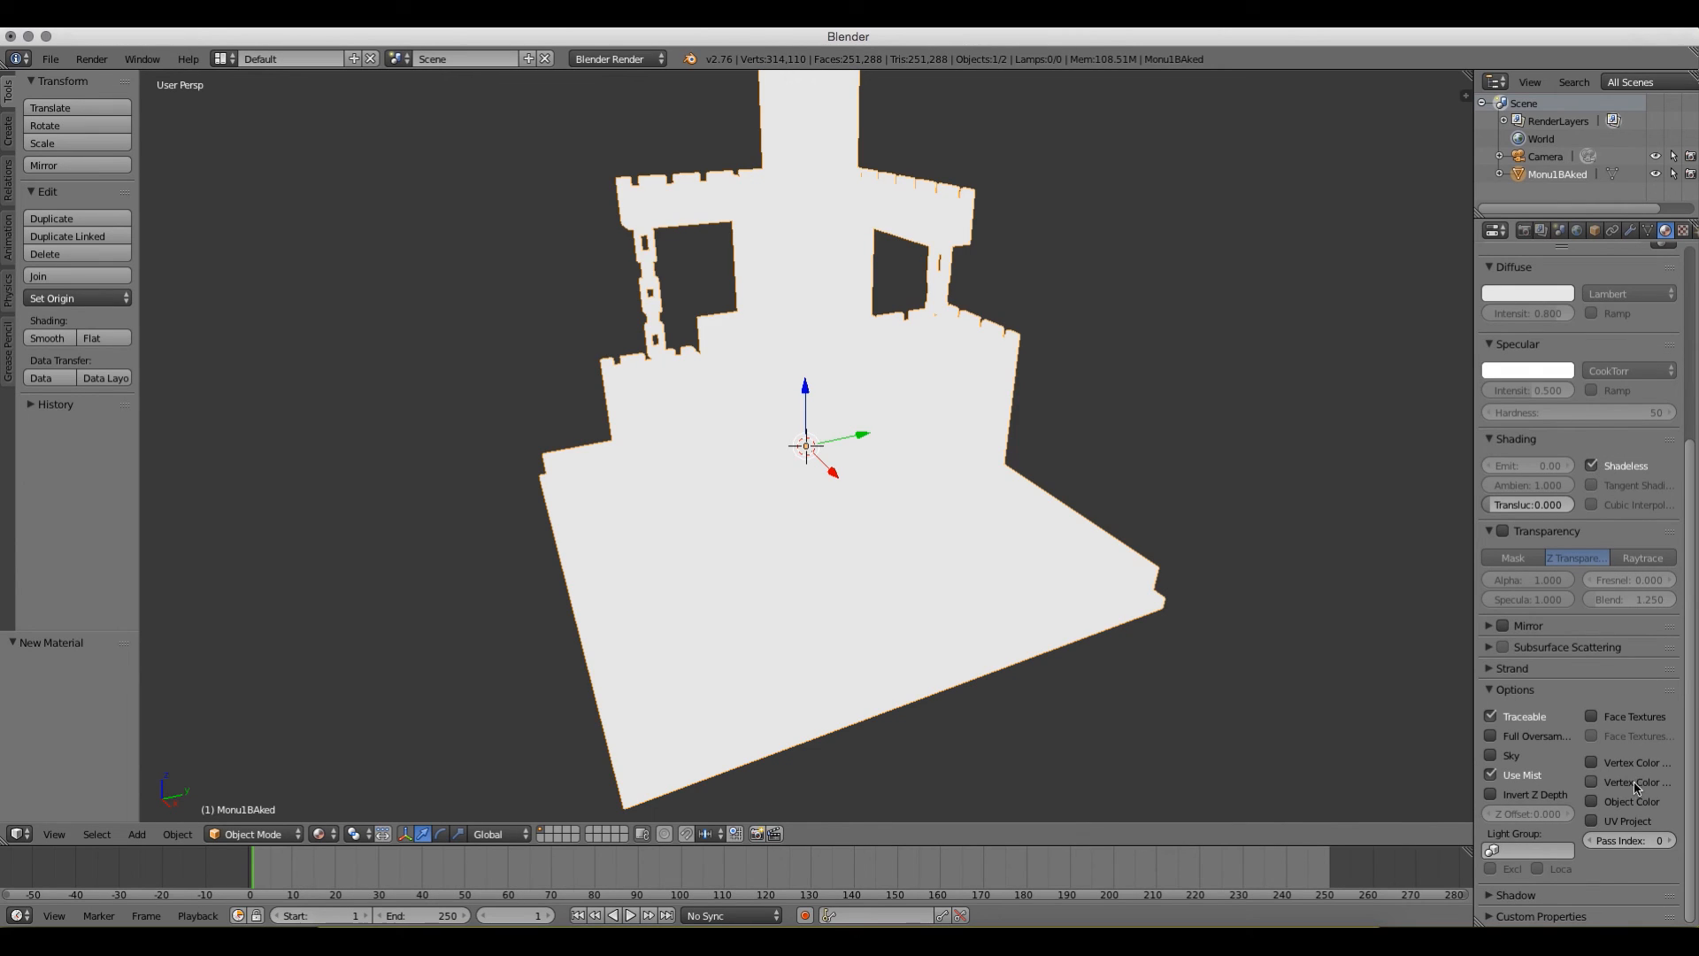
left_click(1594, 764)
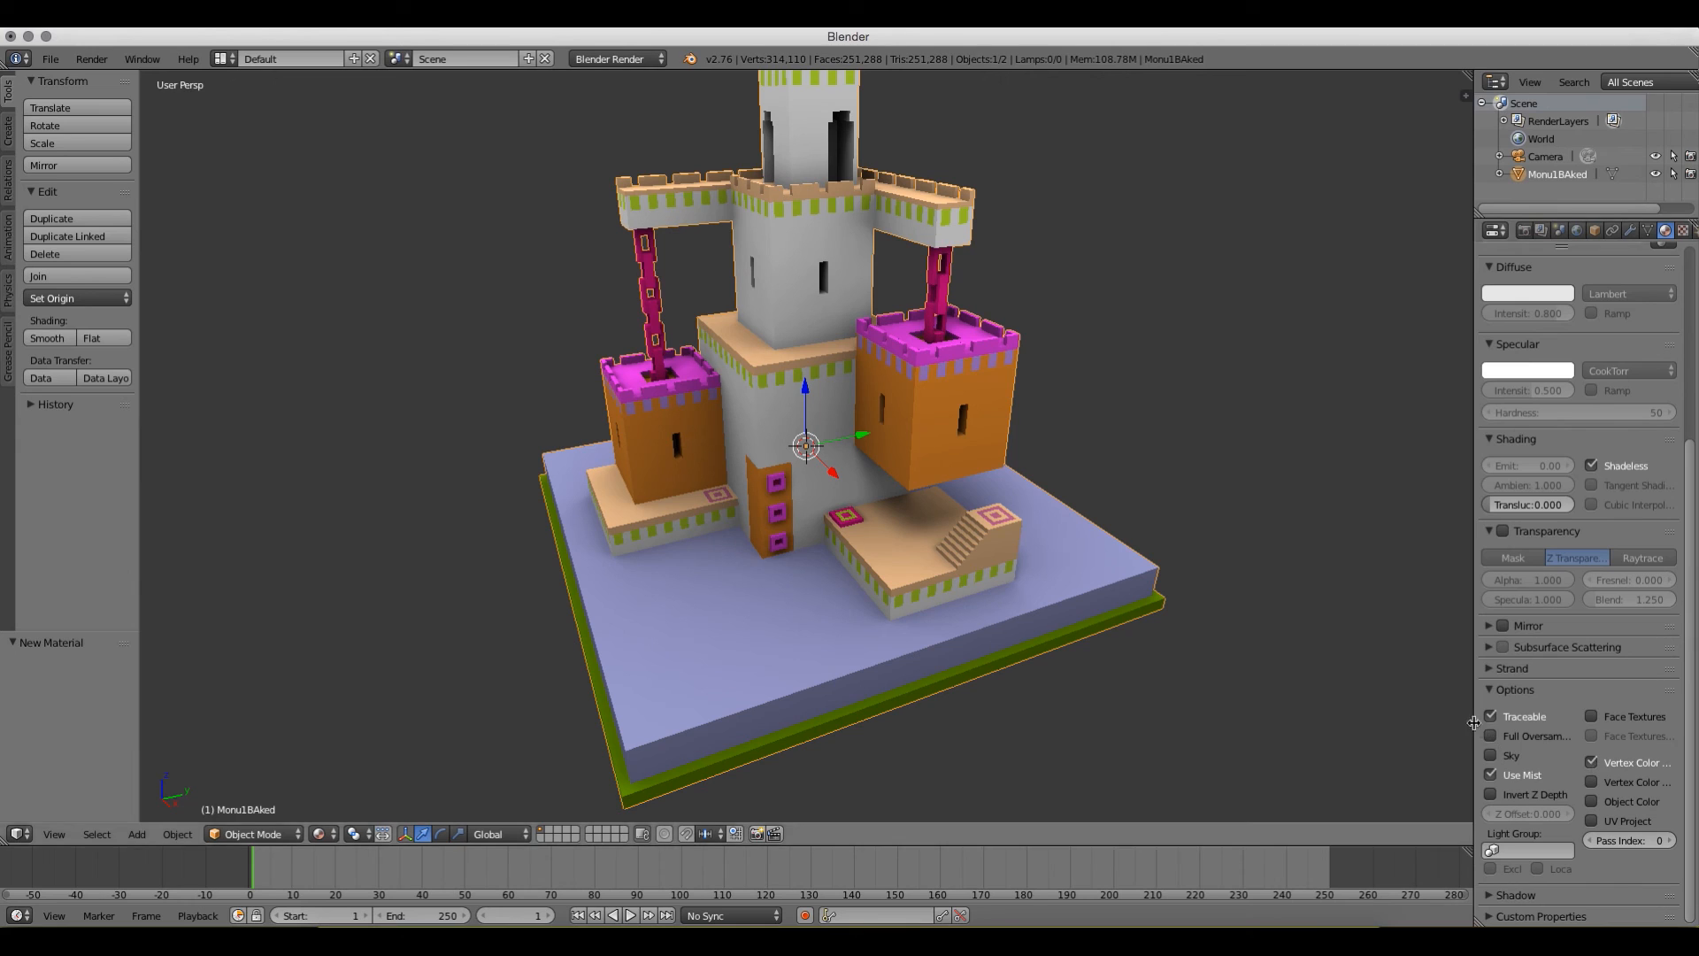
- Compare Vertex Color Light with Vertex Color Paint on the castle's material, leaving only Vertex Color Paint enabled
left_click_drag(1475, 724, 1368, 724)
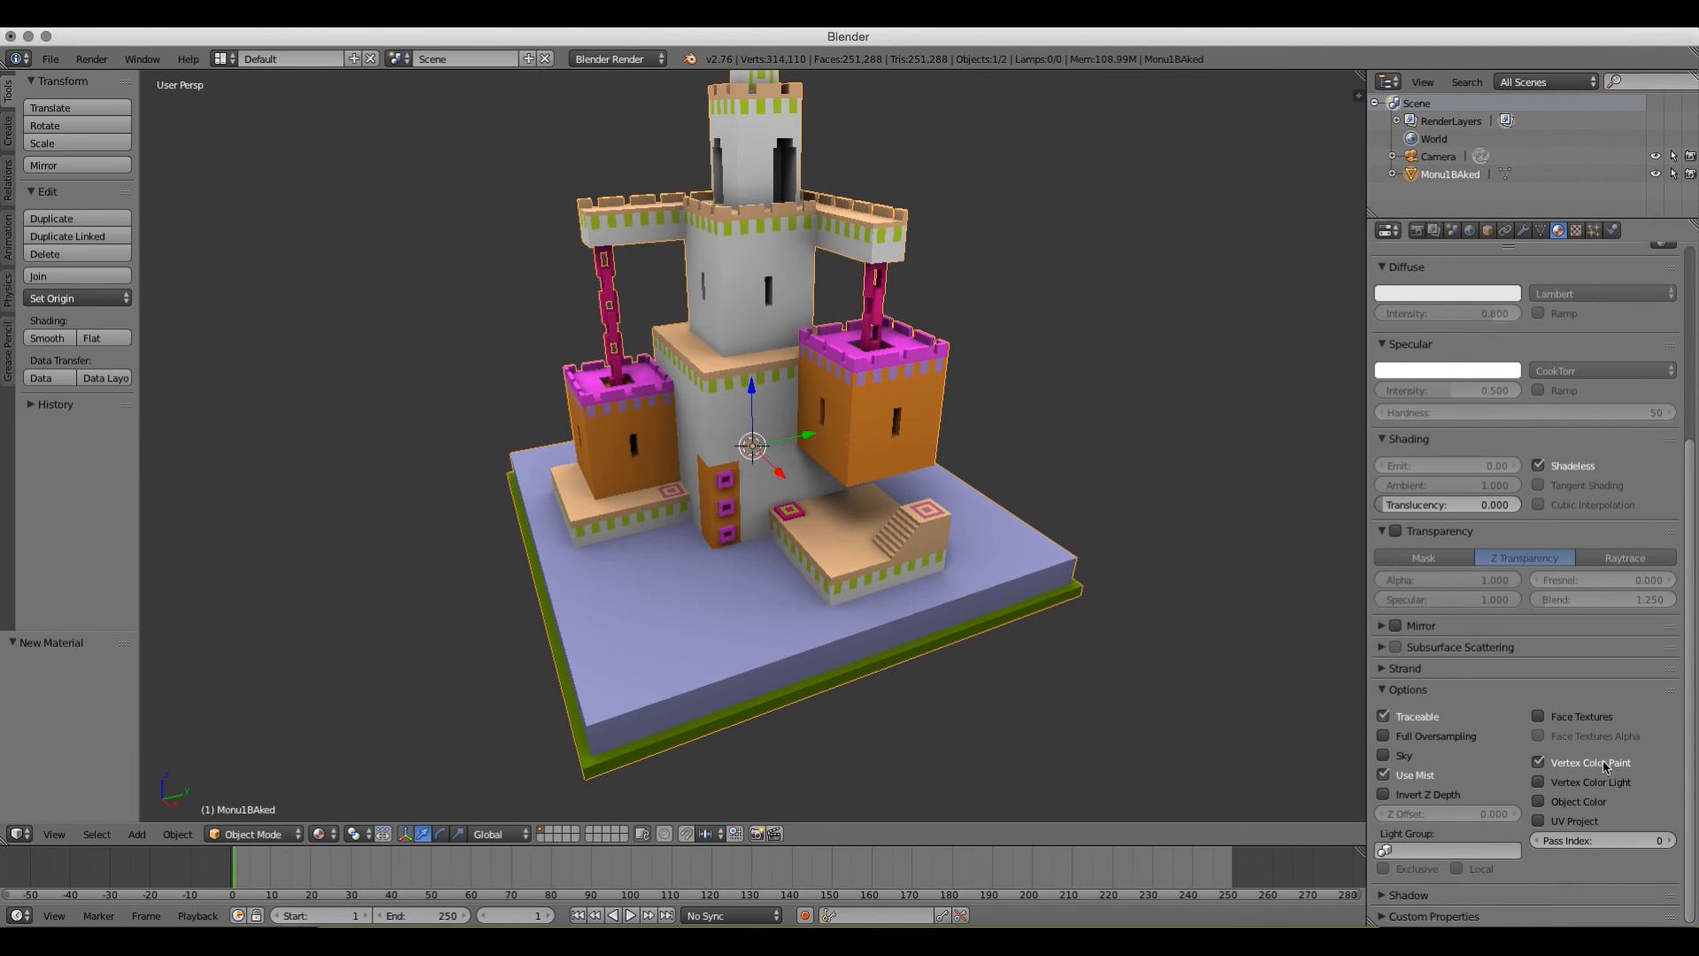
left_click(1538, 762)
left_click(1539, 782)
left_click(1539, 782)
left_click(1539, 762)
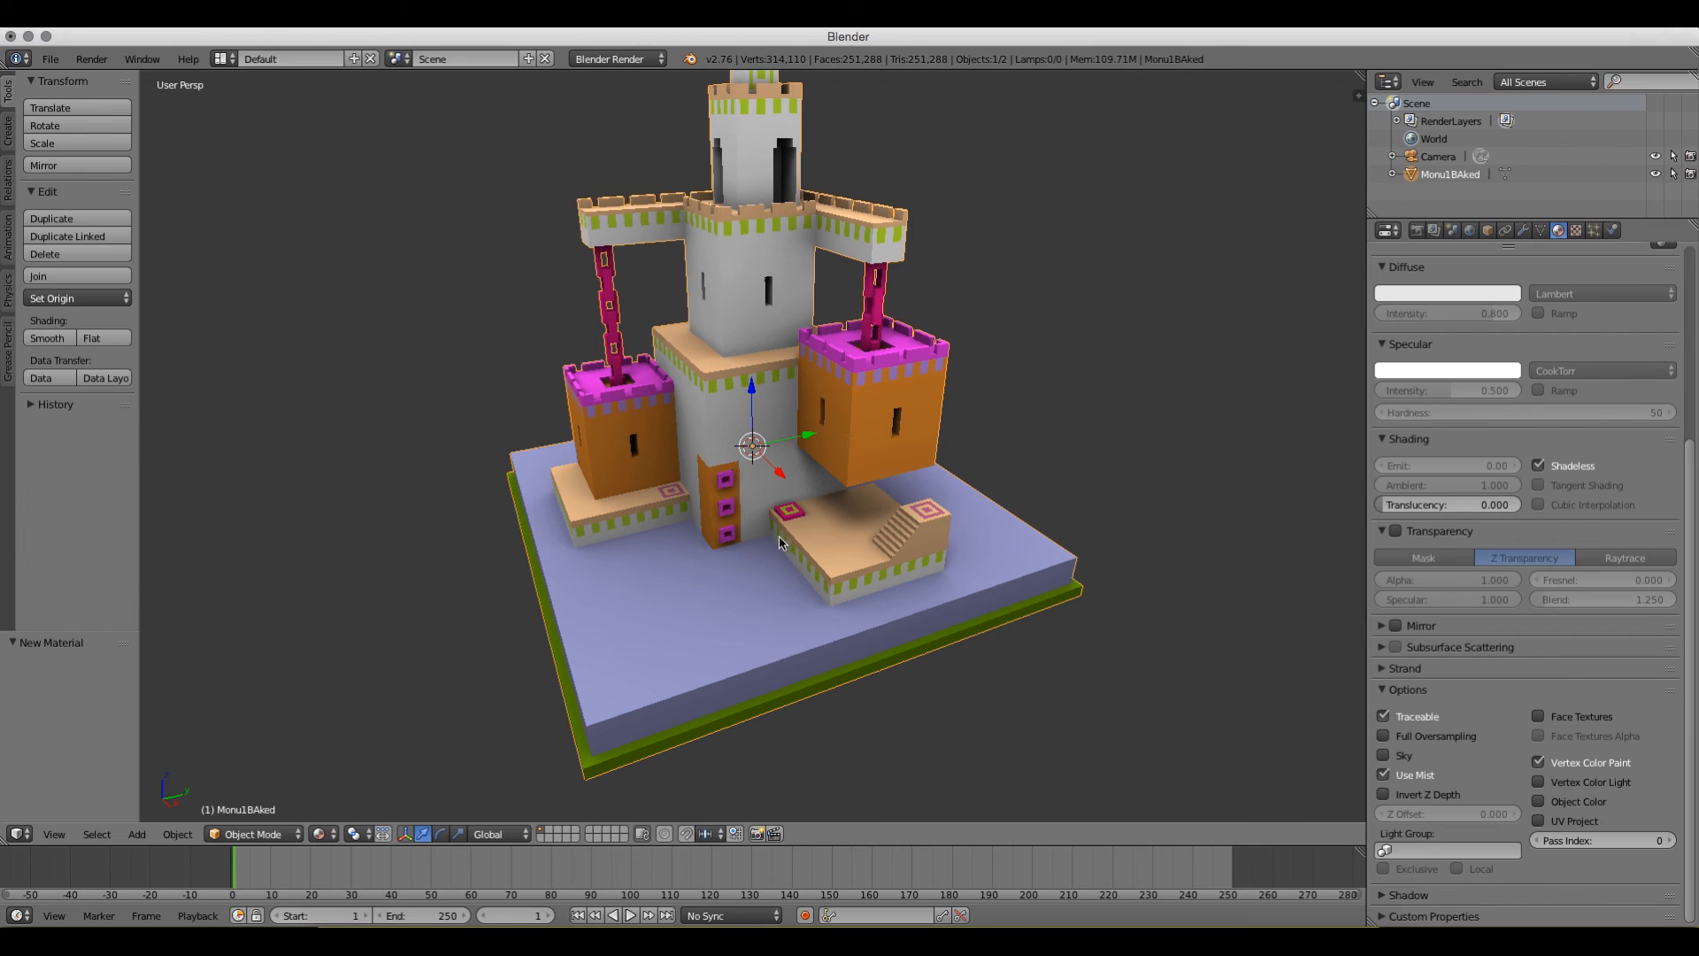
mouse_move(721, 522)
middle_mouse_down()
mouse_move(956, 516)
mouse_move(751, 519)
middle_mouse_up()
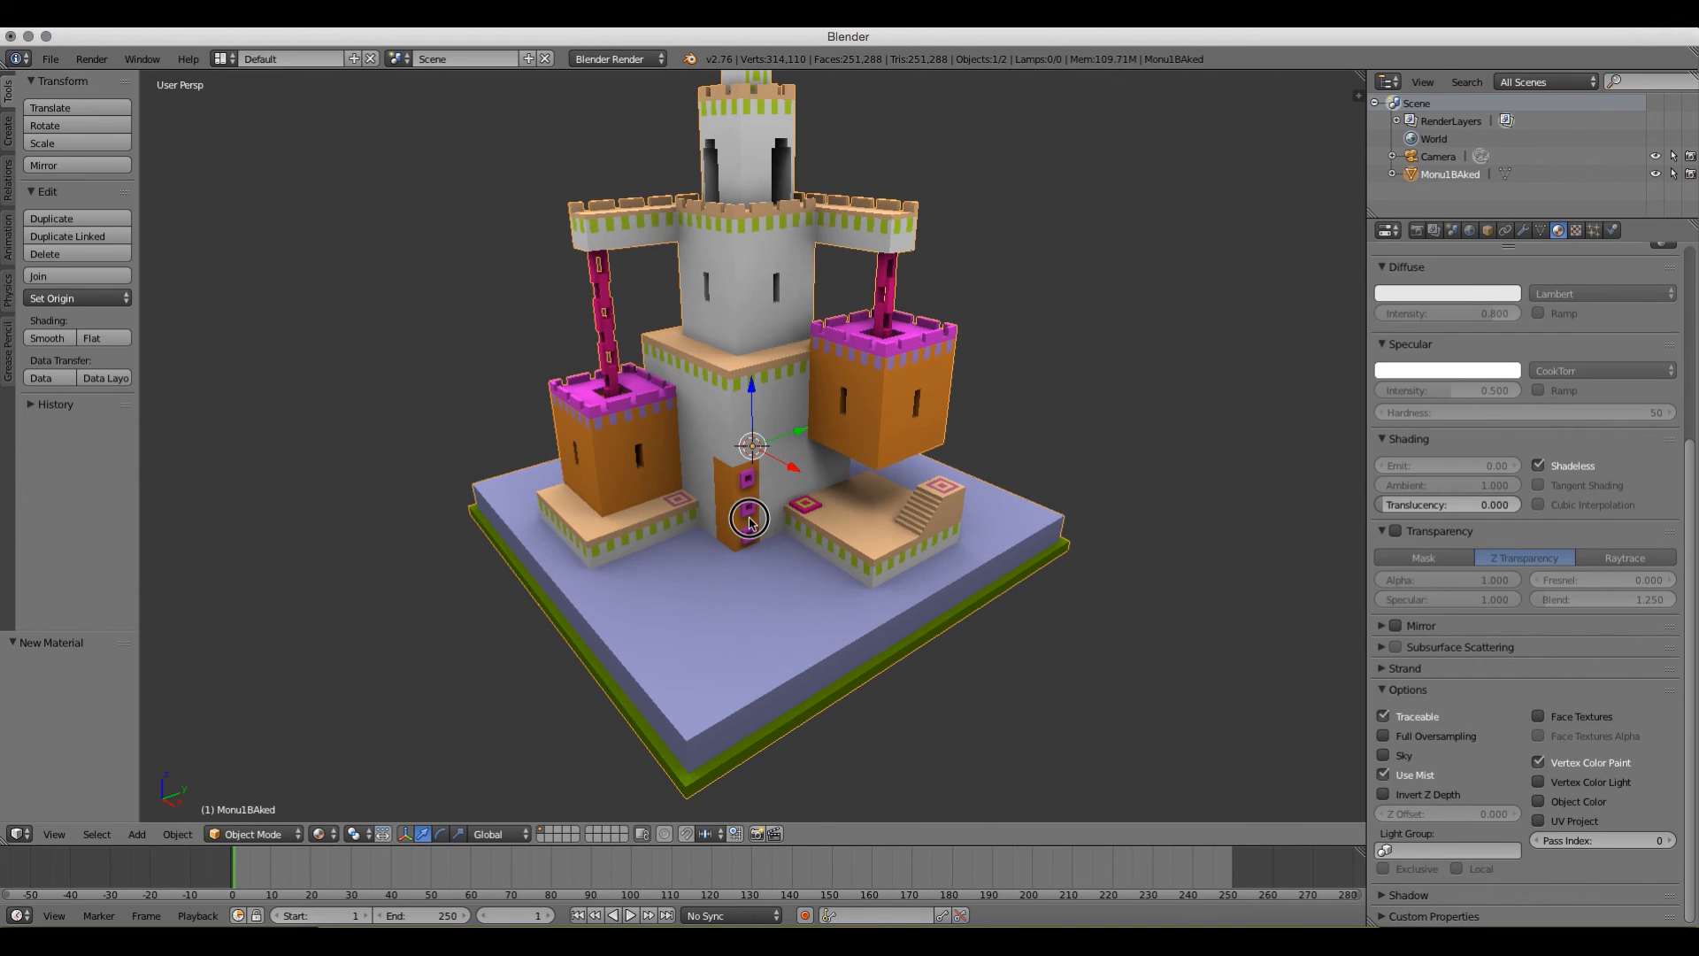